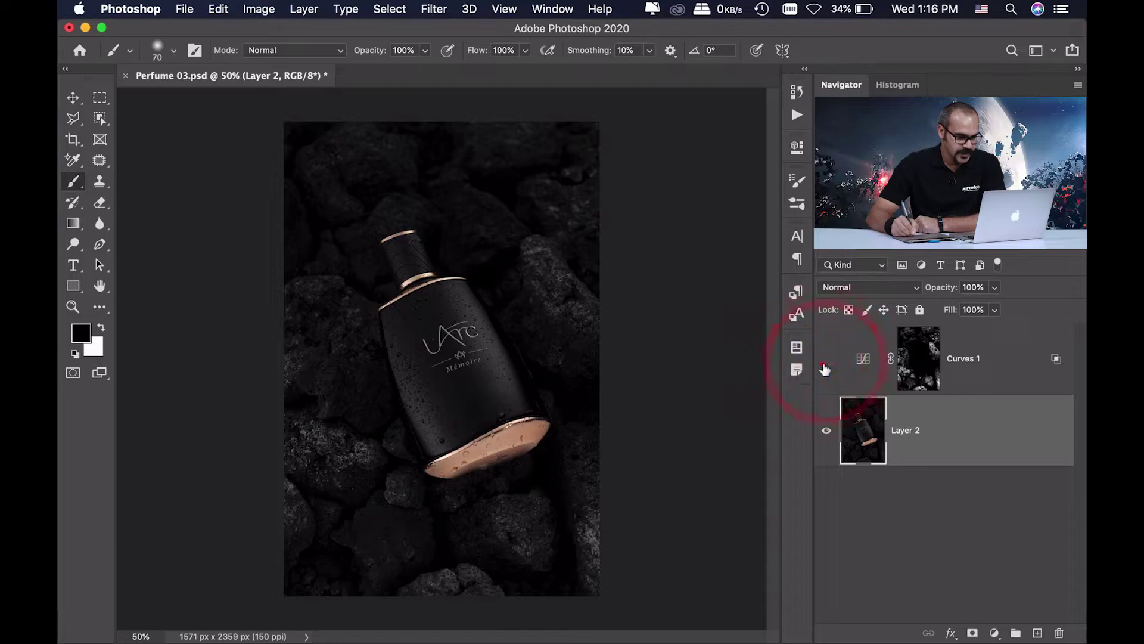
Toggle the visibility of the Curves 1 layer to compare the rocks with and without the adjustment
{"action": "left_click", "coordinate": [826, 360]}
{"action": "left_click", "coordinate": [827, 360]}
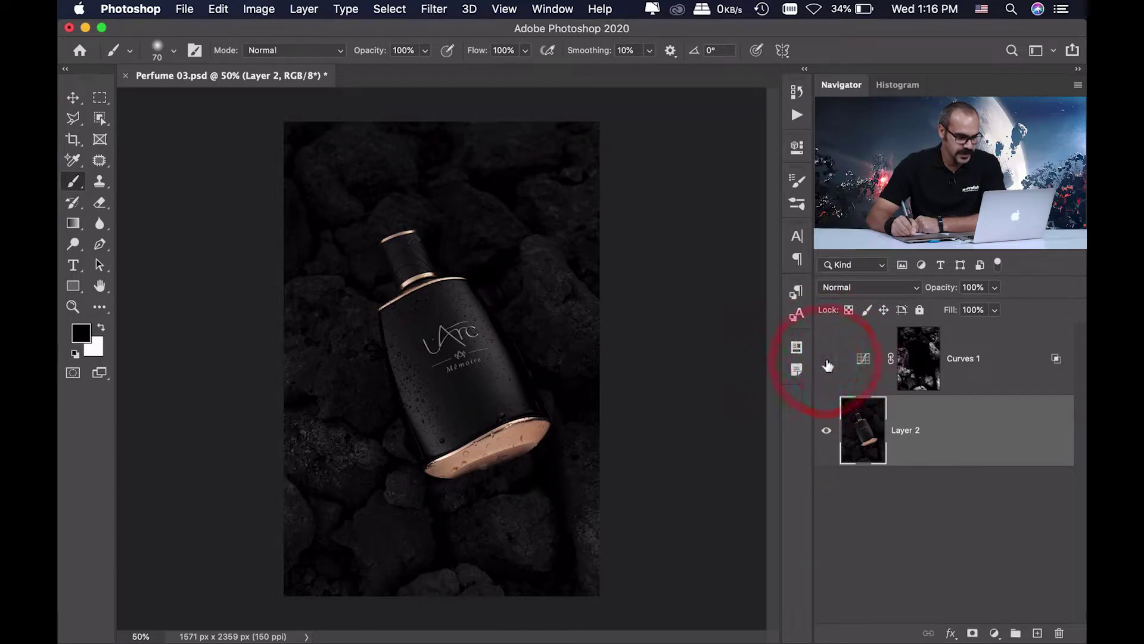
{"action": "left_click", "coordinate": [826, 361]}
{"action": "left_click", "coordinate": [826, 363]}
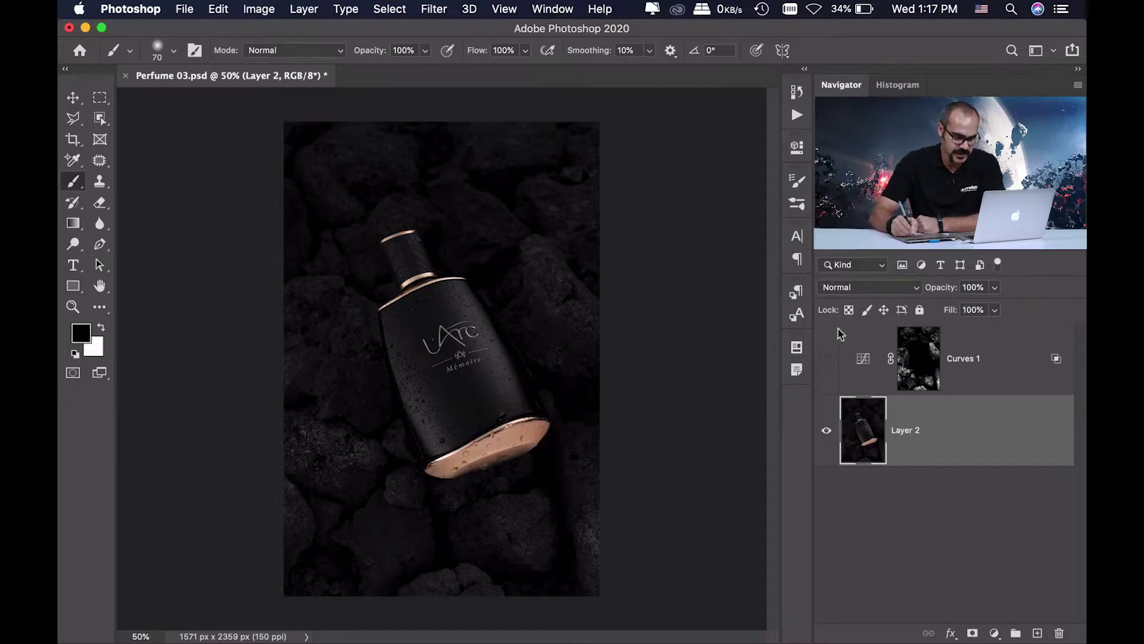
{"action": "left_click", "coordinate": [826, 360]}
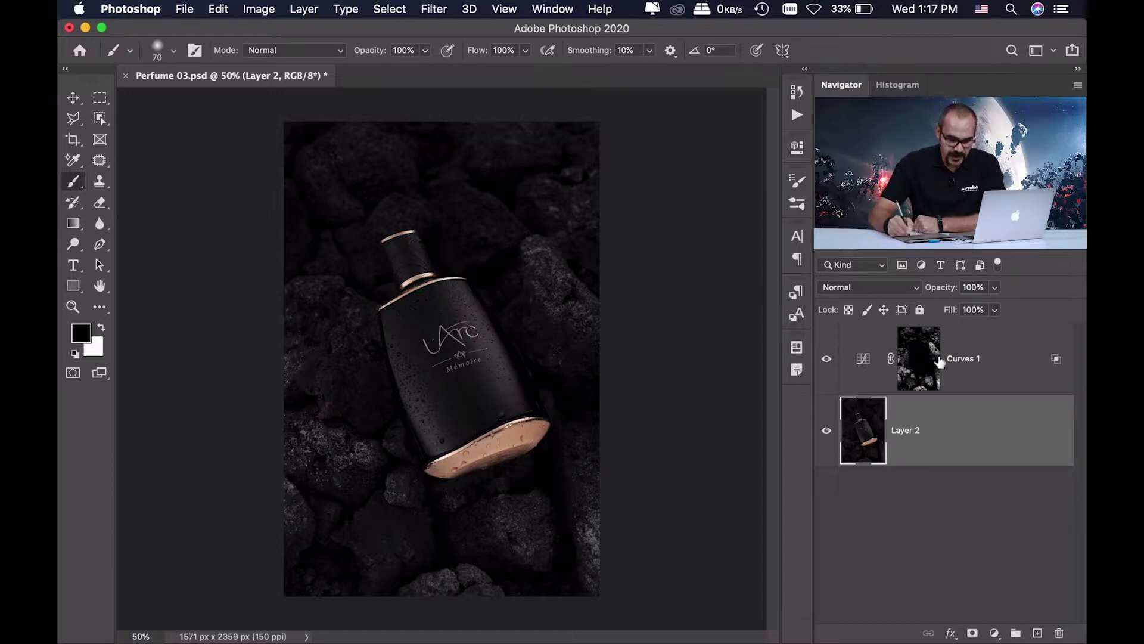
{"action": "double_click", "coordinate": [1010, 363]}
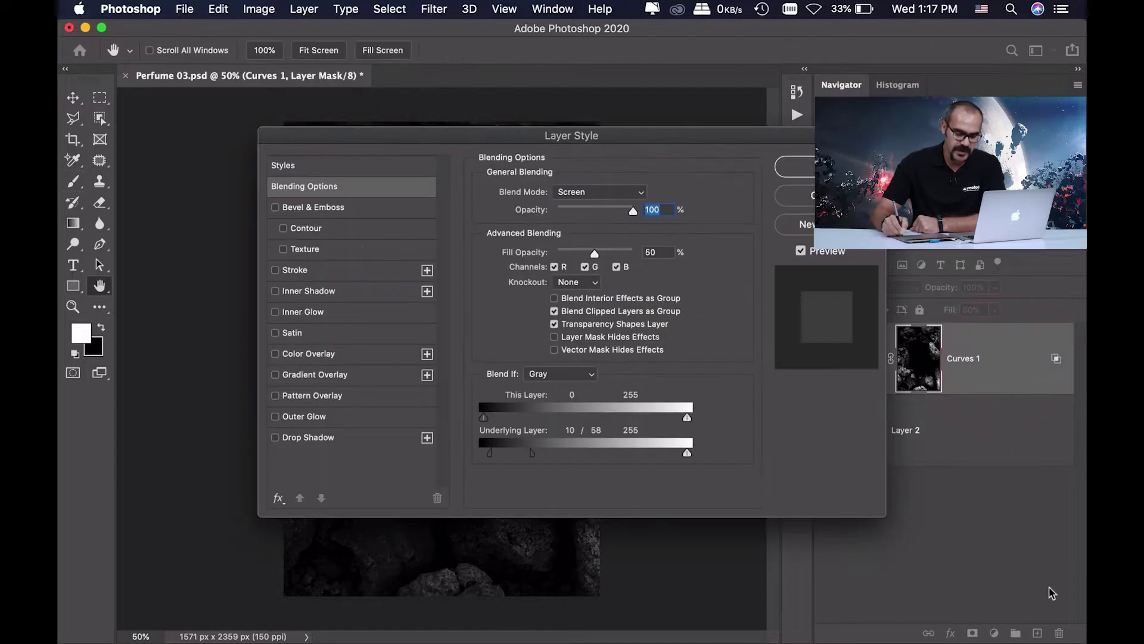
{"action": "left_click", "coordinate": [1042, 574]}
{"action": "left_click", "coordinate": [796, 194]}
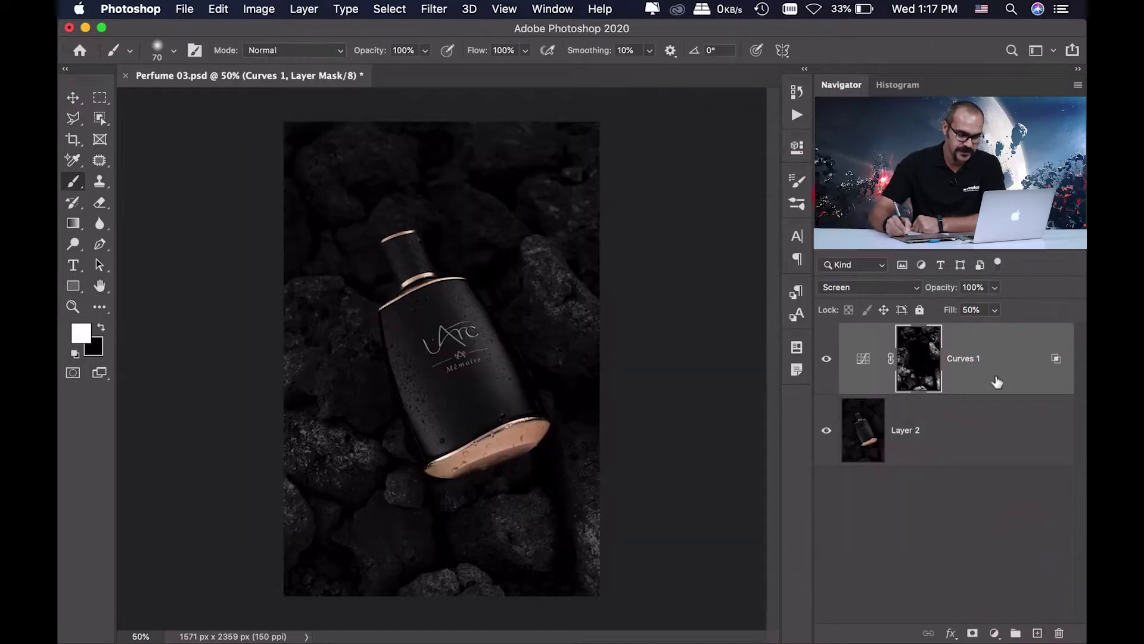
Delete the Curves 1 adjustment layer above Layer 2
{"action": "left_click_drag", "start_coordinate": [1002, 366], "coordinate": [1059, 633]}
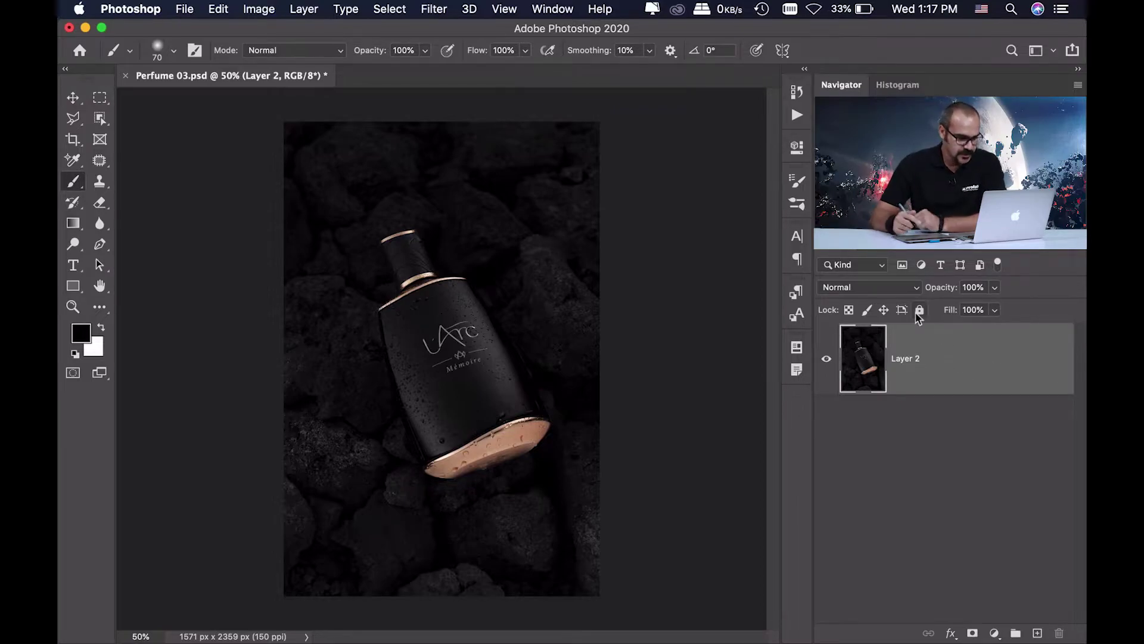
Start a Color Range selection on Layer 2 that targets the Highlights
{"action": "left_click", "coordinate": [390, 10]}
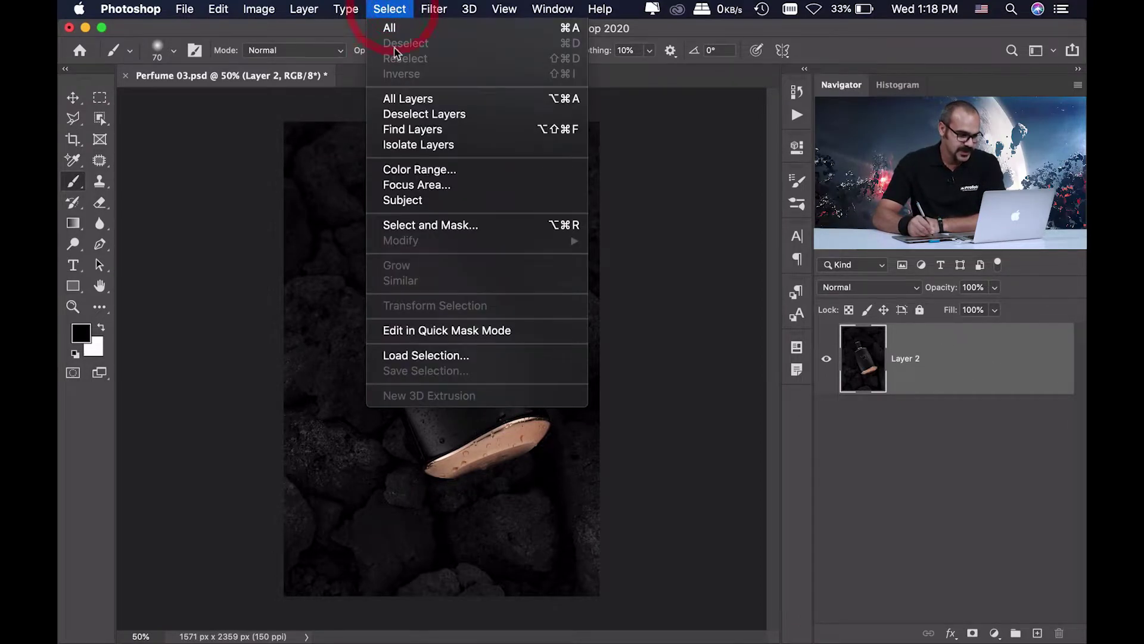
{"action": "left_click", "coordinate": [469, 171]}
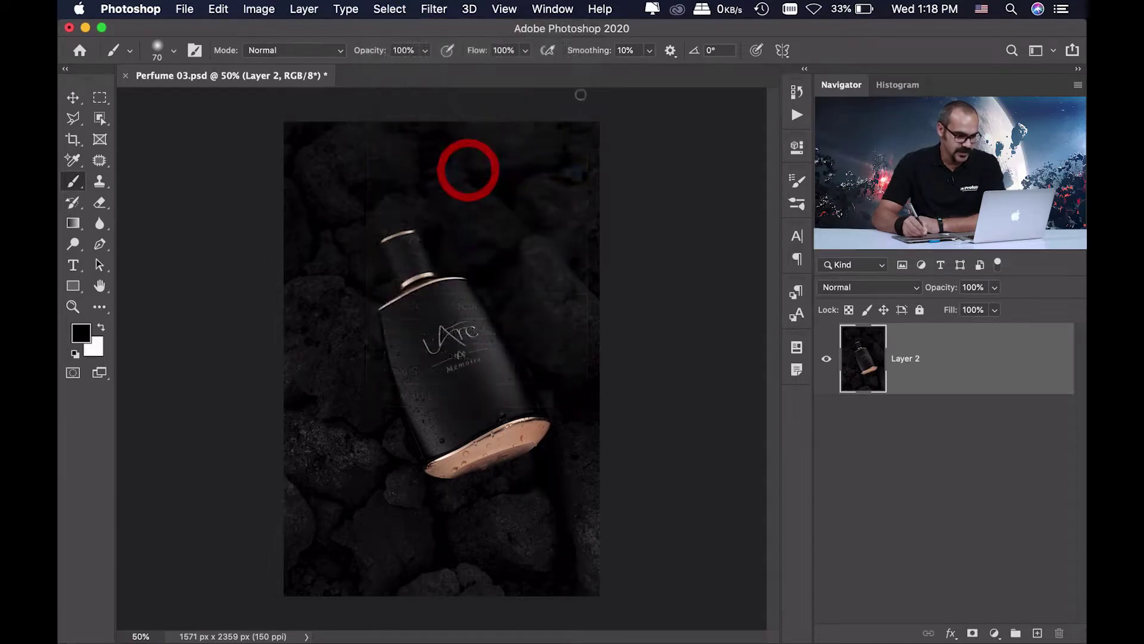
{"action": "left_click", "coordinate": [582, 93]}
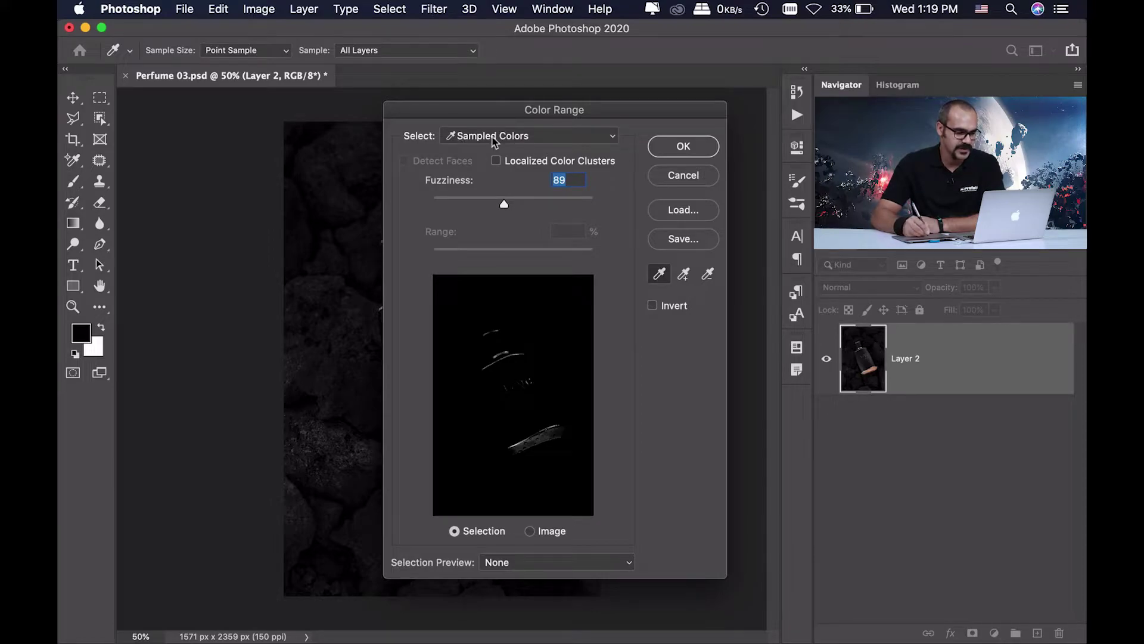
{"action": "left_click", "coordinate": [544, 140]}
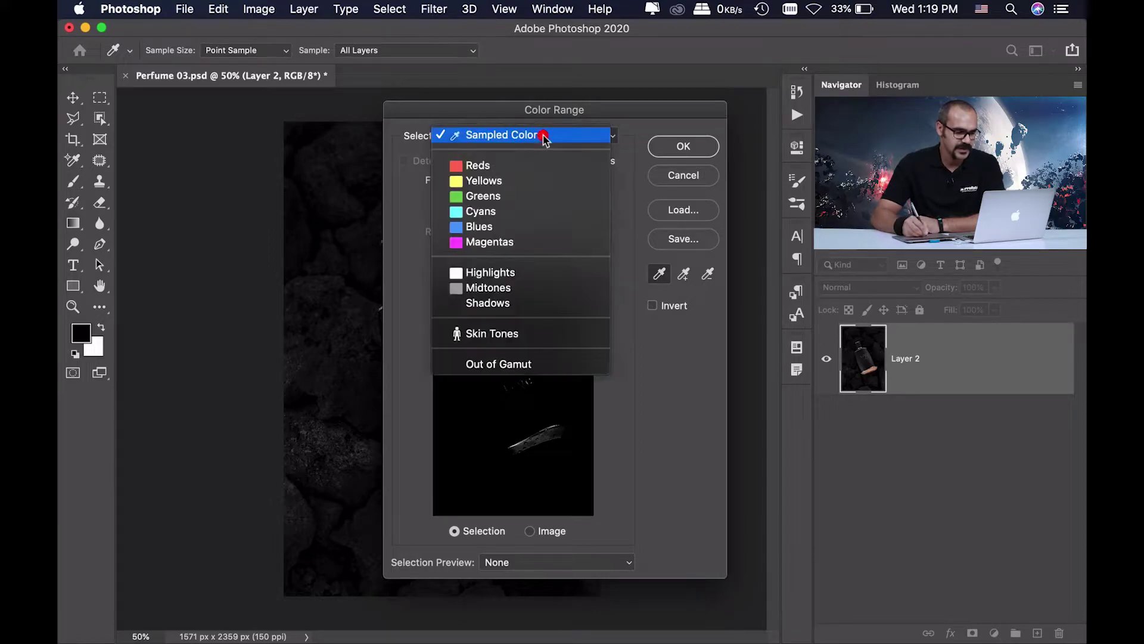
{"action": "left_click", "coordinate": [549, 272]}
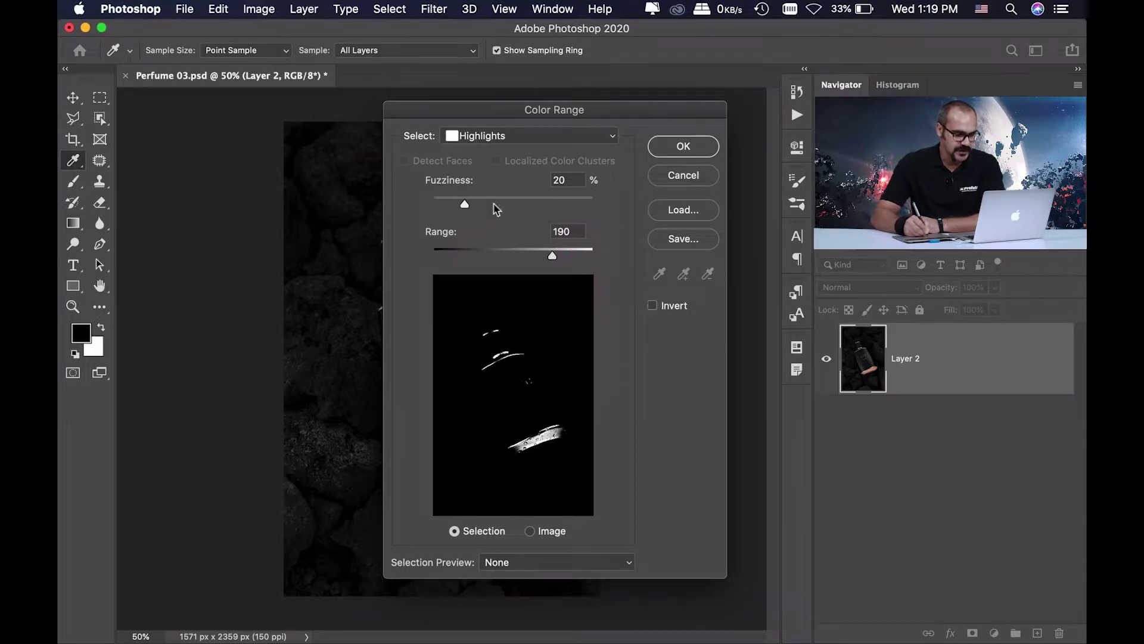
Try out the highlight selection's tonal limits, bringing Fuzziness to 56% and Range to 41
{"action": "left_click", "coordinate": [412, 182]}
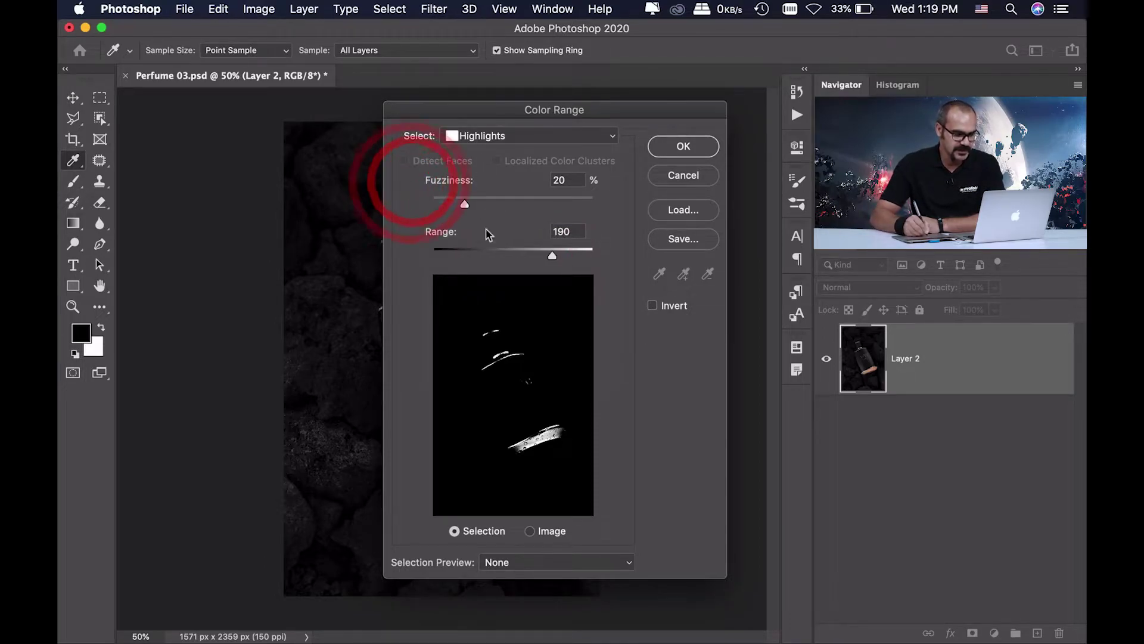
{"action": "left_click", "coordinate": [410, 253]}
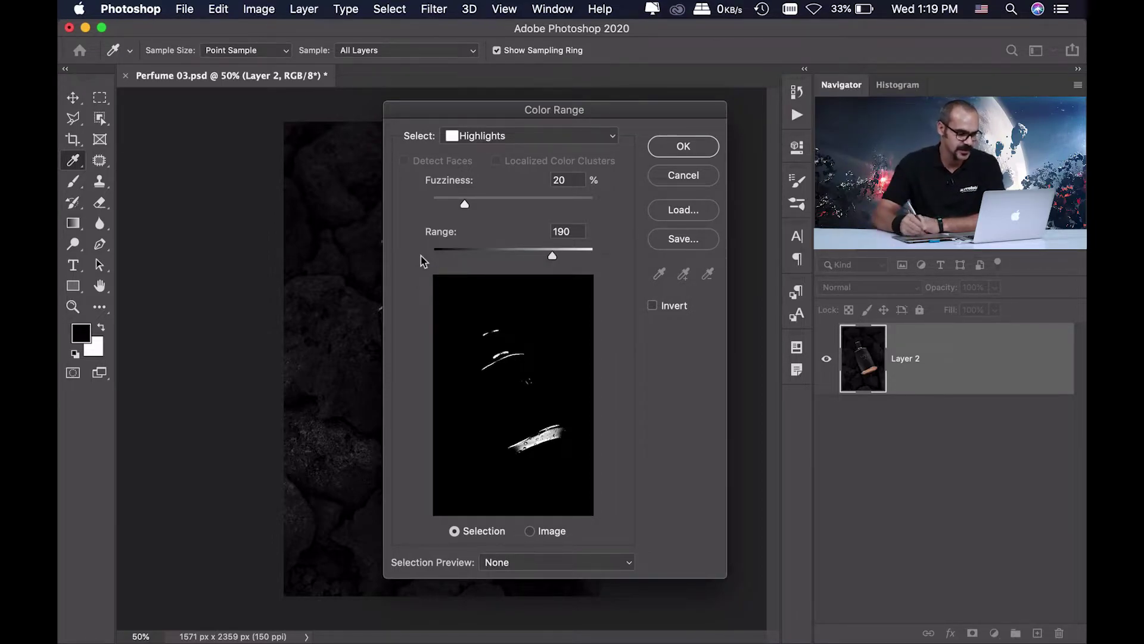
{"action": "left_click_drag", "start_coordinate": [550, 257], "coordinate": [467, 255]}
{"action": "left_click", "coordinate": [469, 256]}
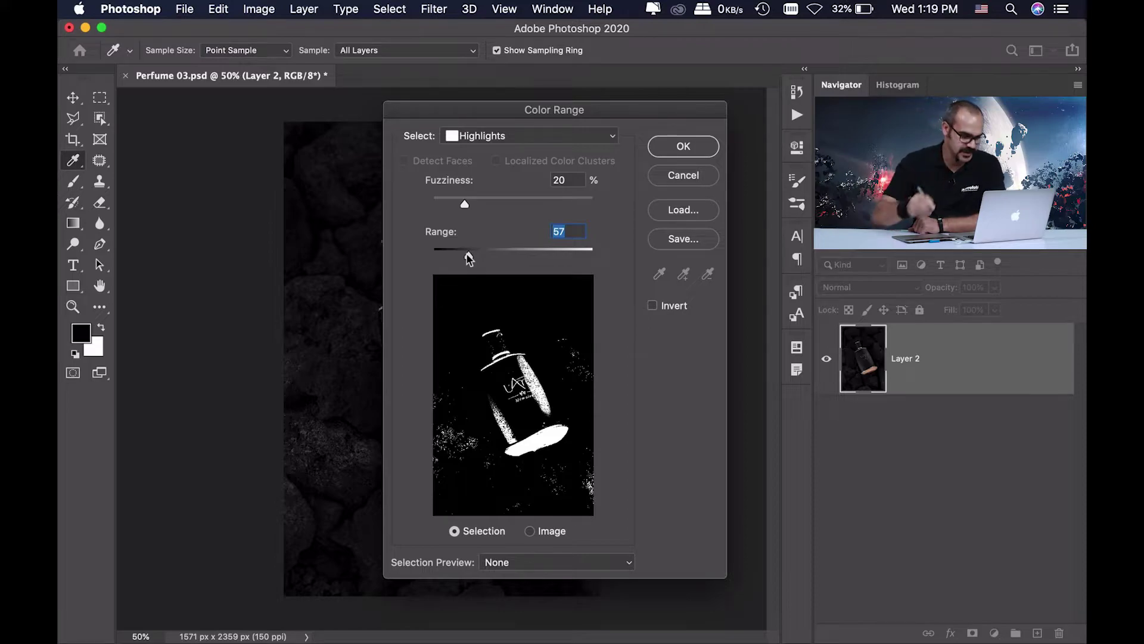
{"action": "left_click_drag", "start_coordinate": [466, 261], "coordinate": [477, 257]}
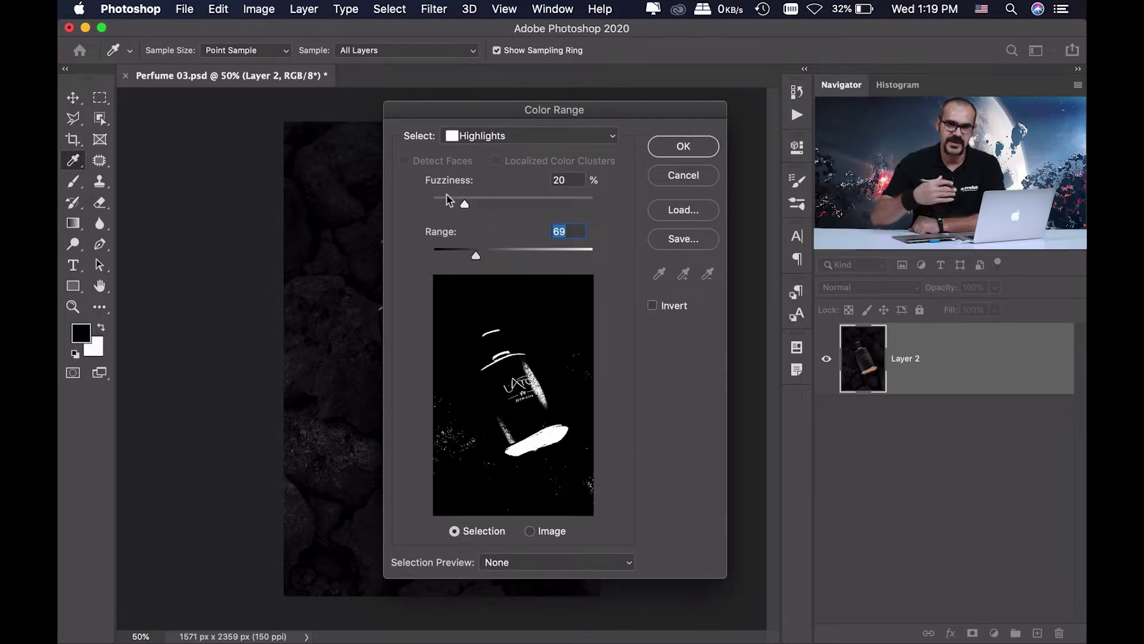
{"action": "left_click_drag", "start_coordinate": [464, 206], "coordinate": [521, 205]}
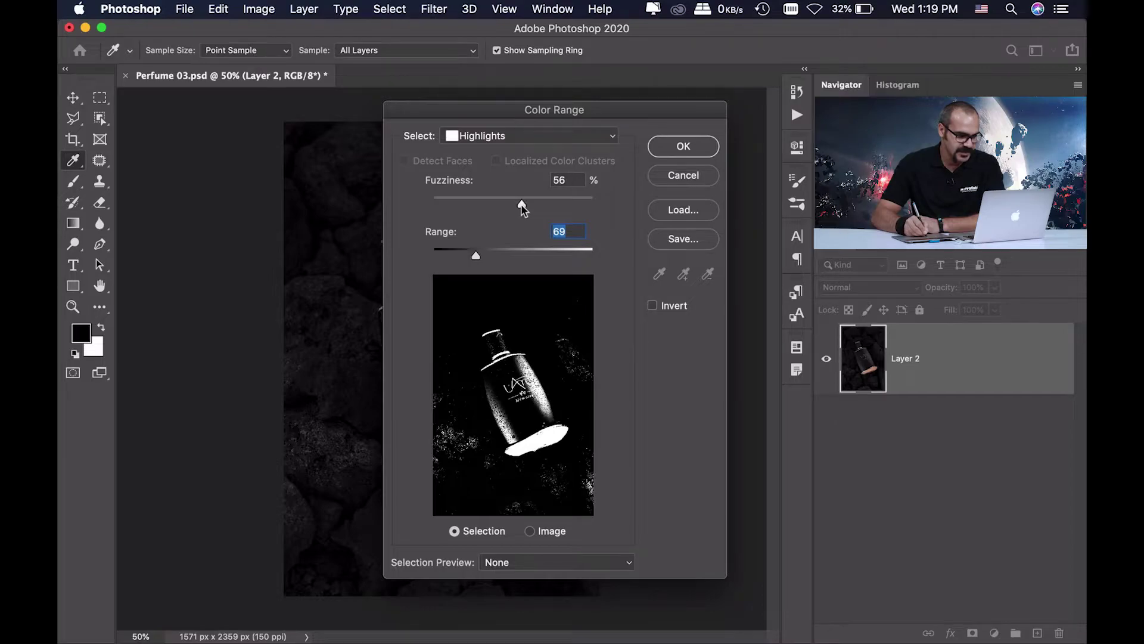
{"action": "mouse_move", "coordinate": [476, 256]}
{"action": "left_mouse_down"}
{"action": "mouse_move", "coordinate": [488, 260]}
{"action": "mouse_move", "coordinate": [458, 263]}
{"action": "left_mouse_up"}
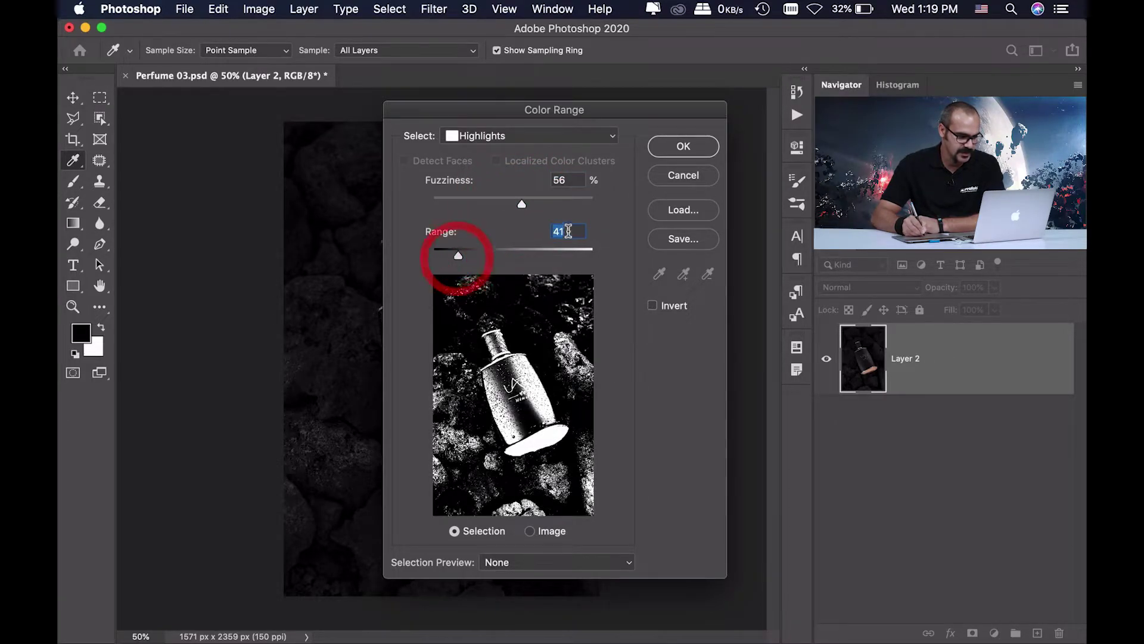
Set the Color Range to Range 40 and Fuzziness 50%, and create the highlight selection
{"action": "type", "text": "40"}
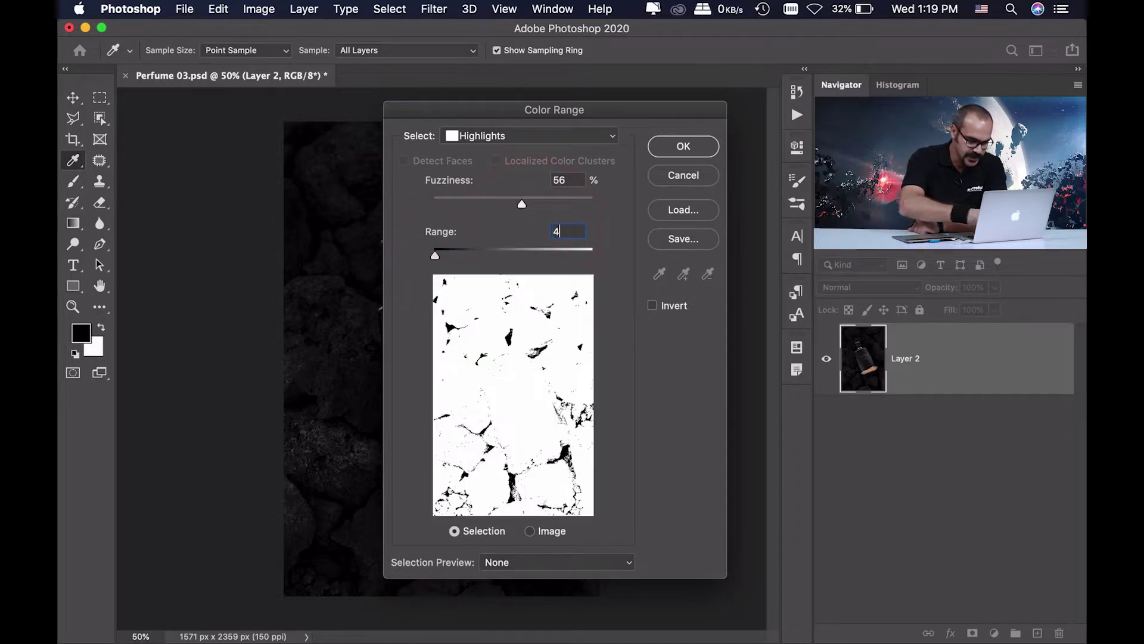
{"action": "double_click", "coordinate": [580, 182]}
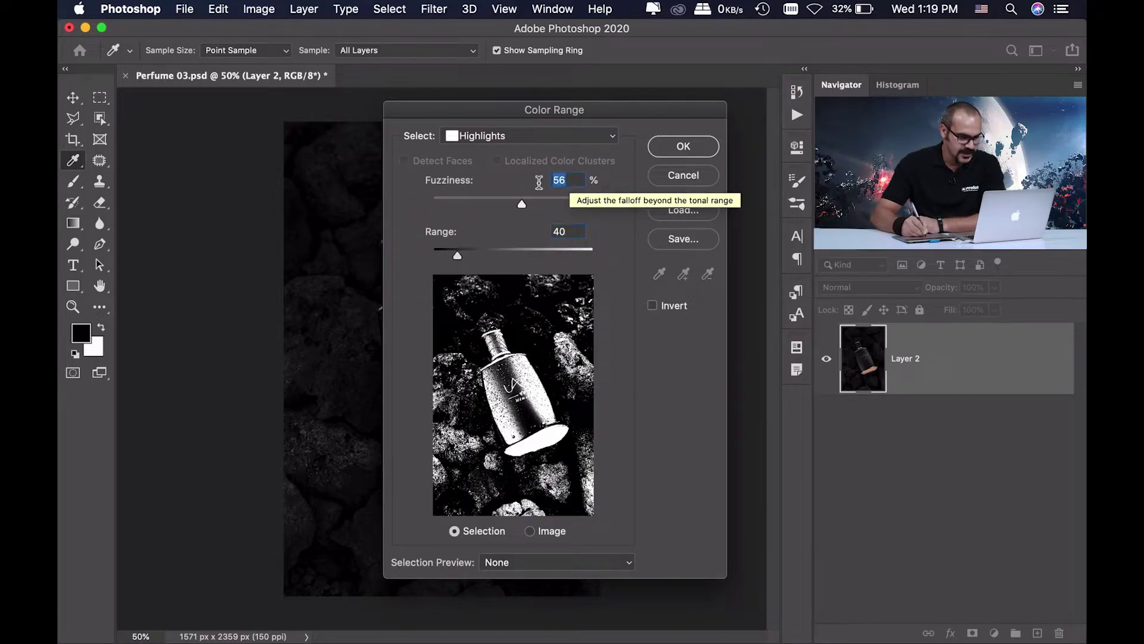
{"action": "type", "text": "50"}
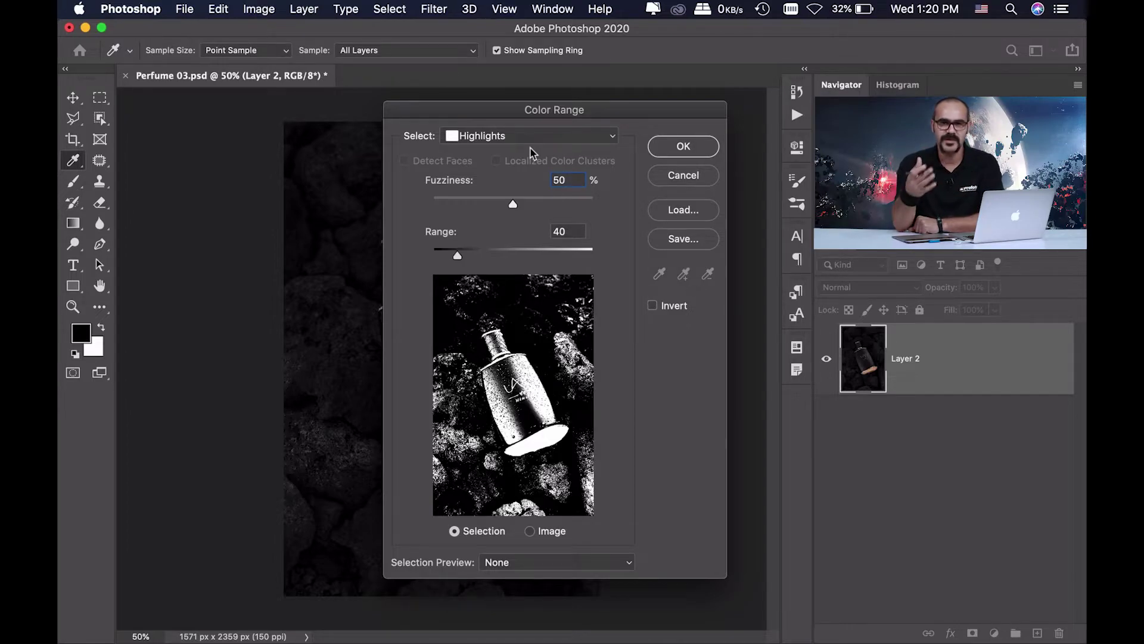
{"action": "left_click", "coordinate": [685, 148]}
{"action": "key", "text": "b"}
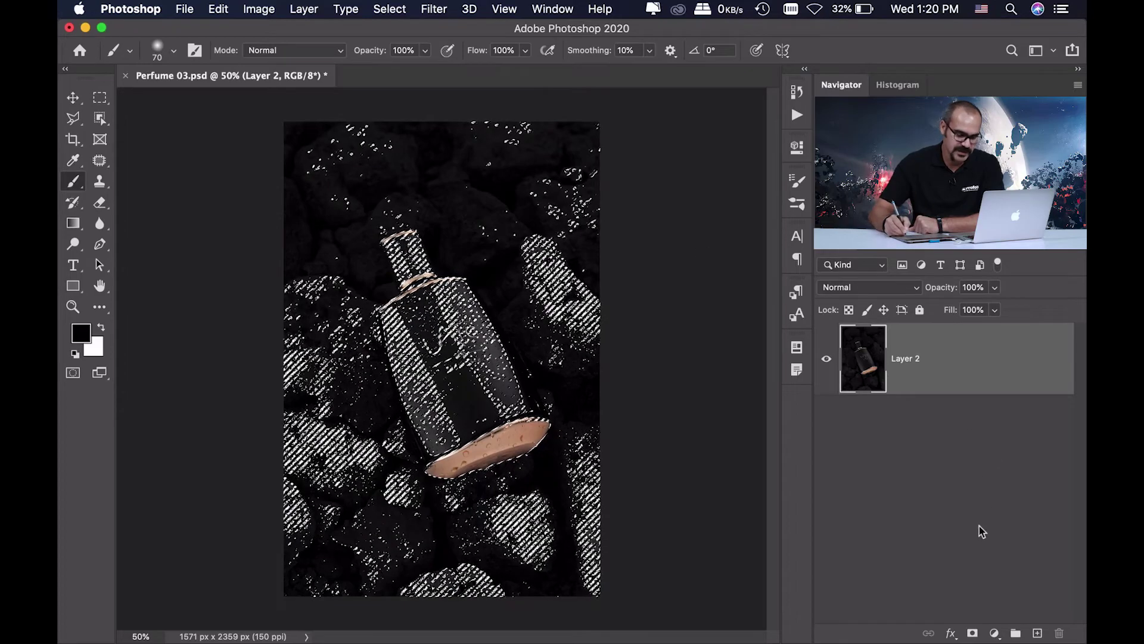
Add a Curves adjustment layer masked by the highlight selection and set its blend mode to Screen
{"action": "left_click", "coordinate": [994, 633]}
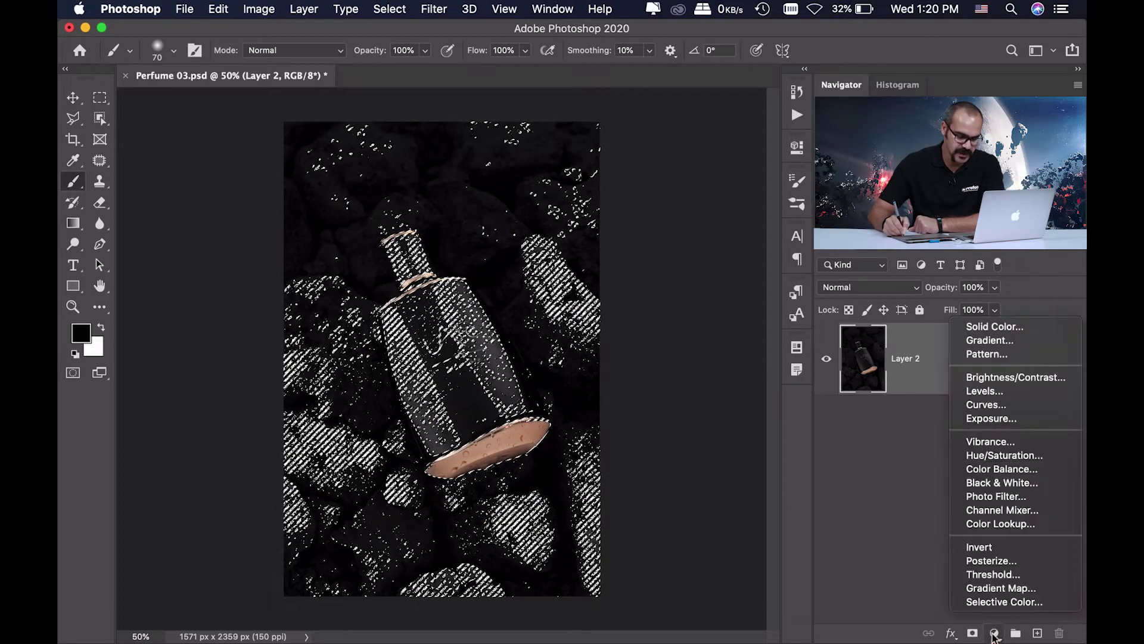
{"action": "left_click", "coordinate": [1011, 405]}
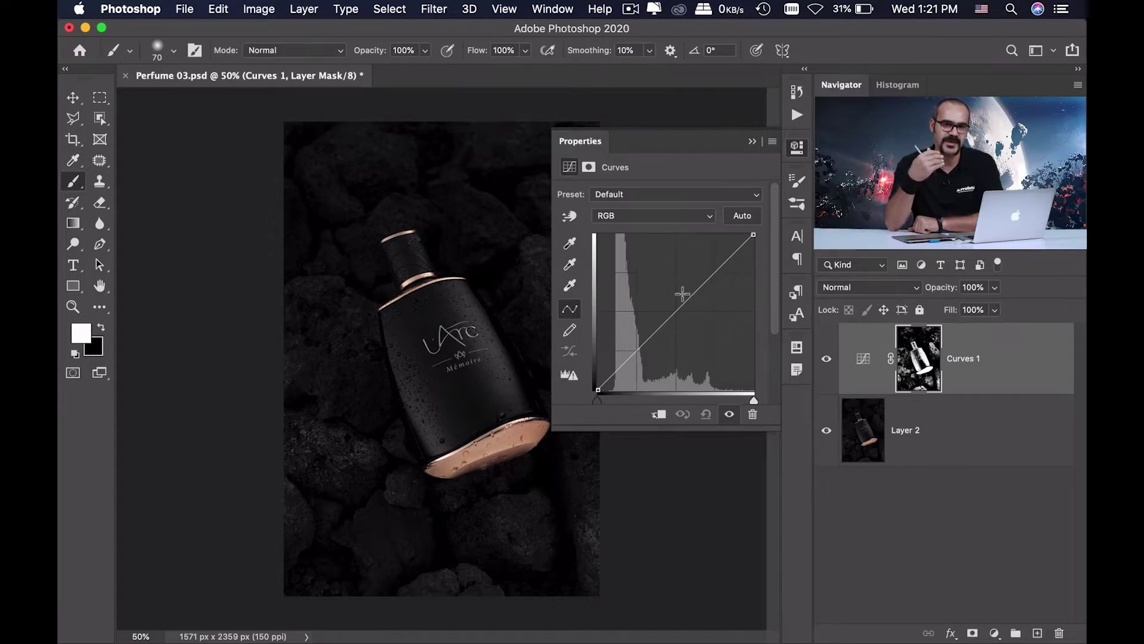
{"action": "left_click", "coordinate": [867, 290]}
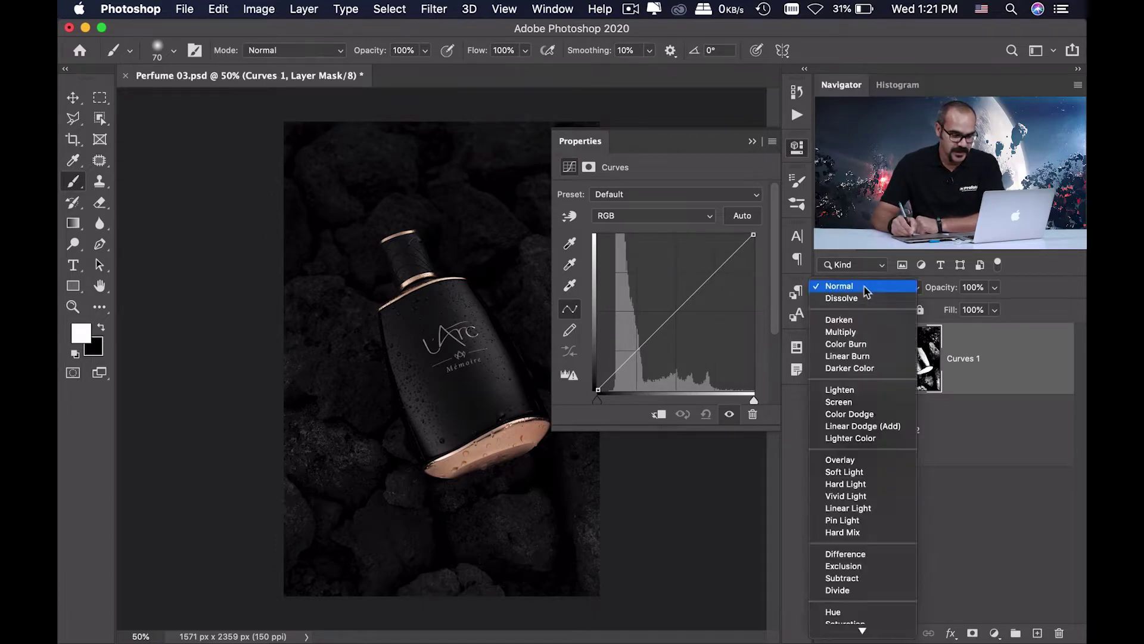
{"action": "left_click", "coordinate": [874, 403]}
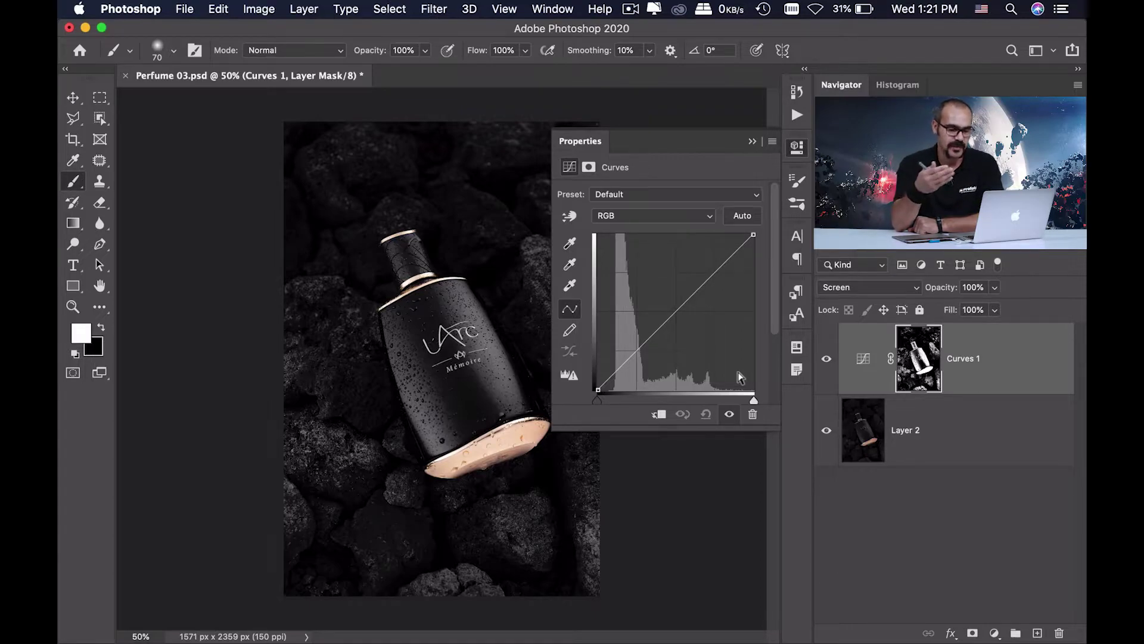
{"action": "key", "text": "super+2"}
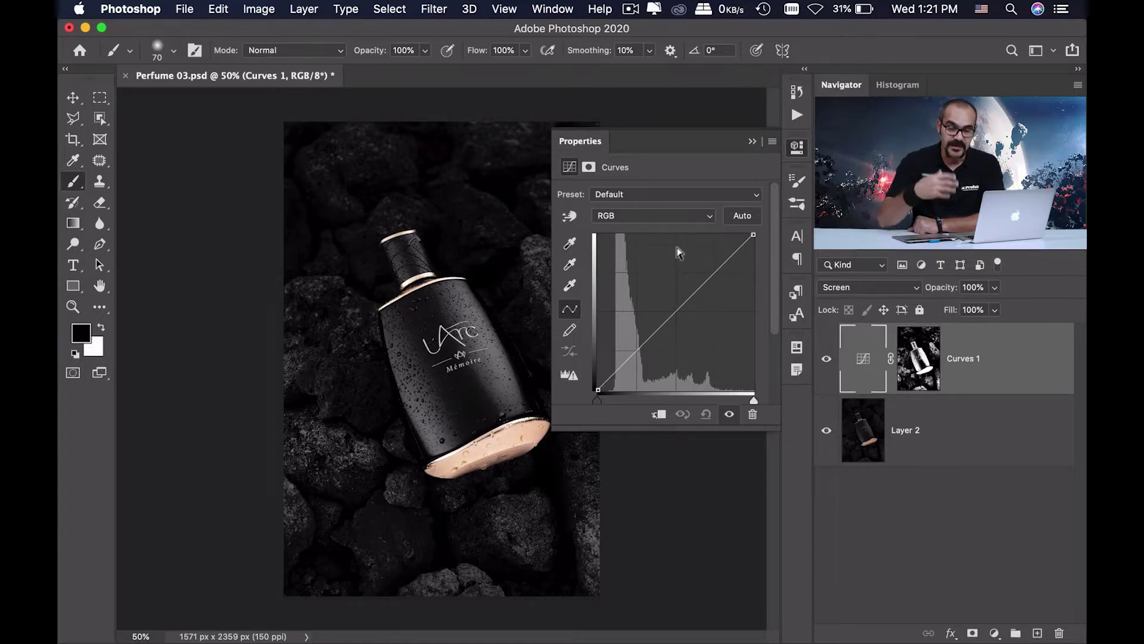
Compare the image with the Screen-mode Curves layer hidden and shown, and collapse the curve properties
{"action": "left_click", "coordinate": [826, 361]}
{"action": "left_click", "coordinate": [826, 362]}
{"action": "left_click", "coordinate": [827, 363]}
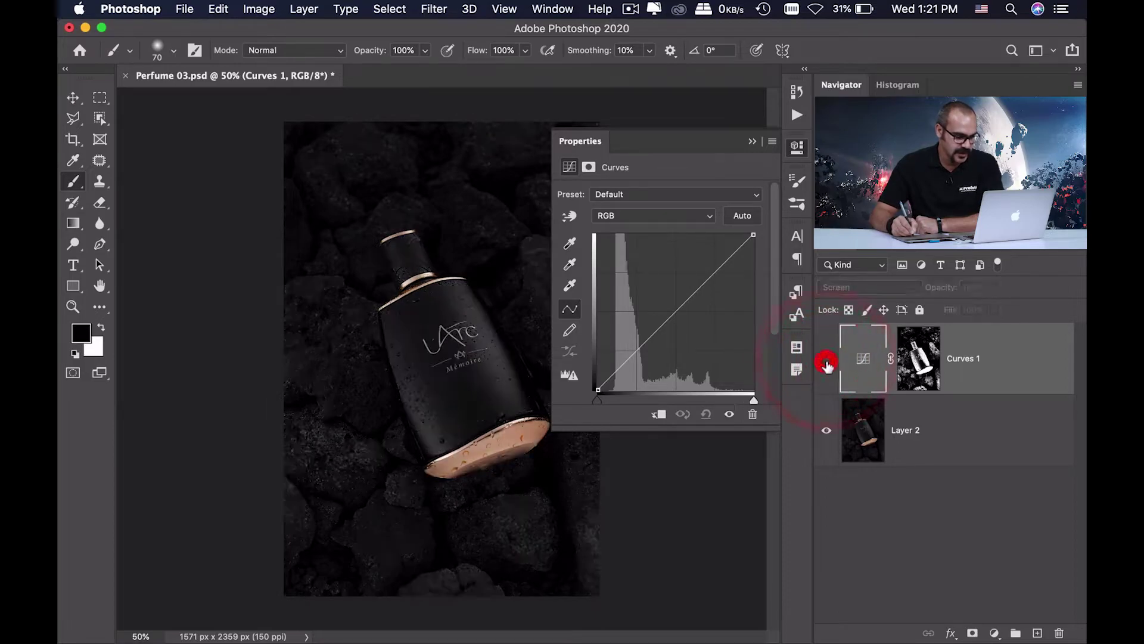
{"action": "left_click", "coordinate": [826, 363]}
{"action": "left_click", "coordinate": [787, 144]}
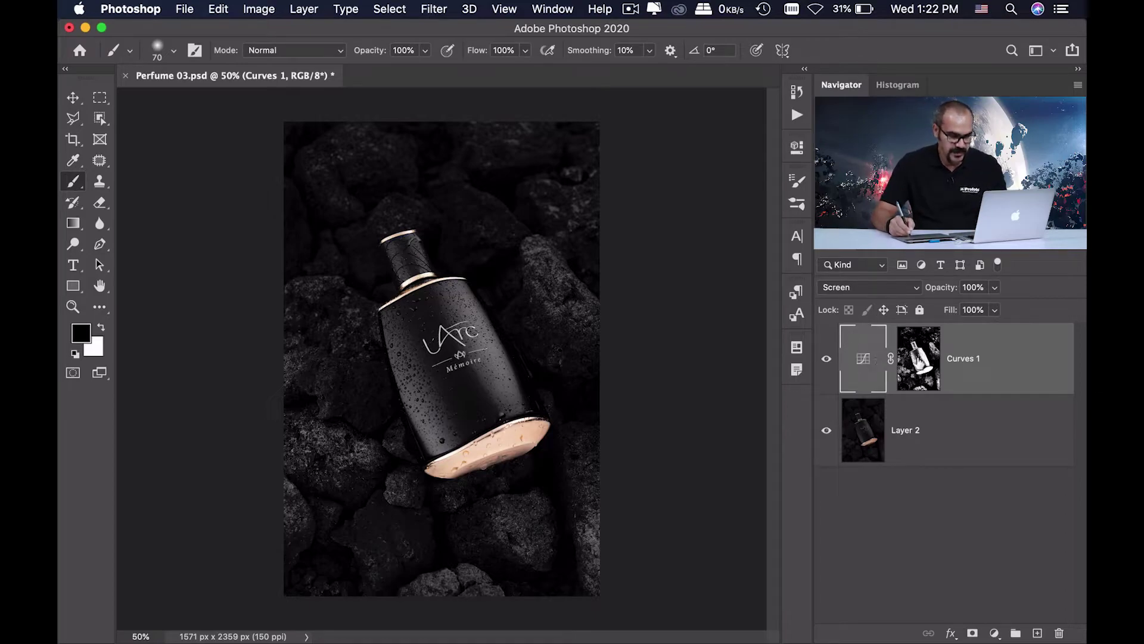
Display the Curves 1 mask on its own and paint the whole bottle black with a soft 194 px brush
{"action": "left_click", "coordinate": [918, 361], "text": "alt"}
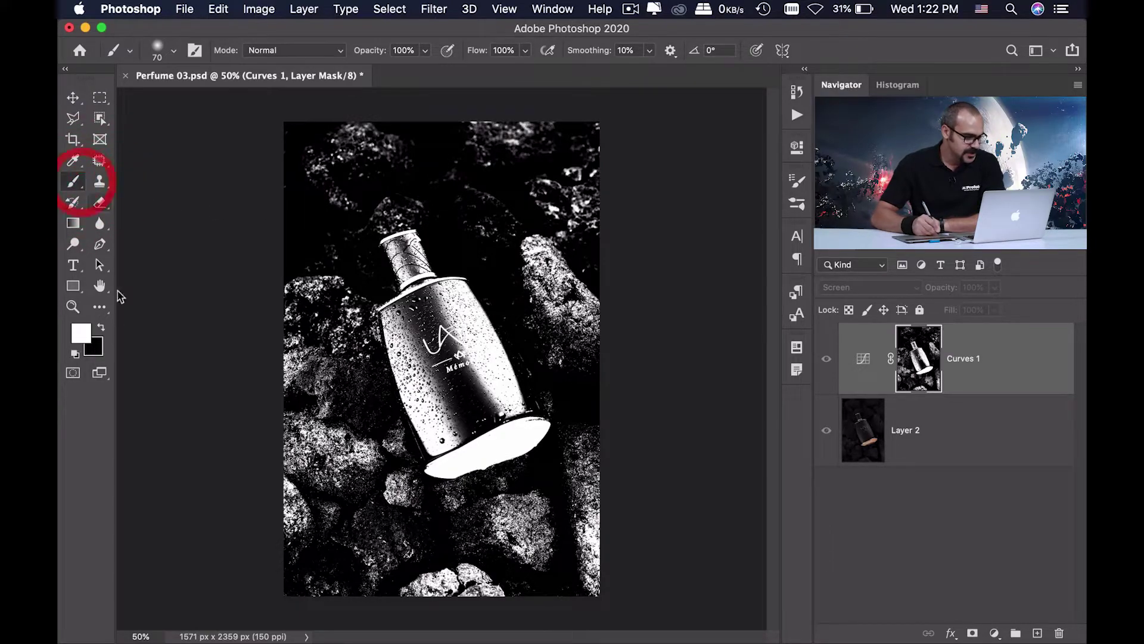
{"action": "left_click", "coordinate": [102, 329]}
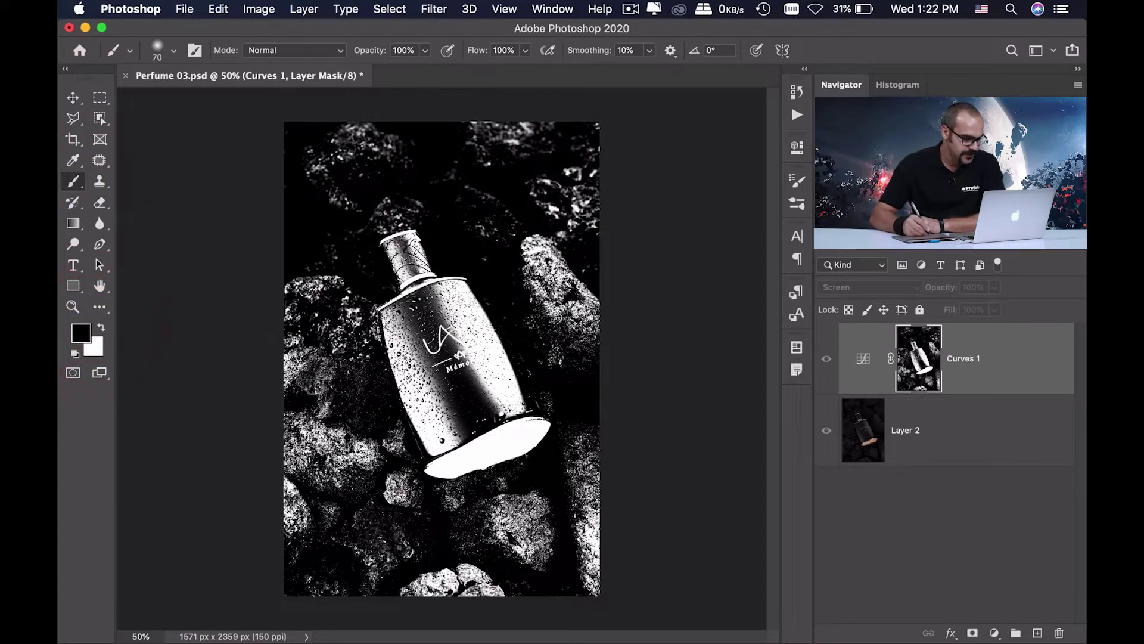
{"action": "right_click", "coordinate": [440, 295]}
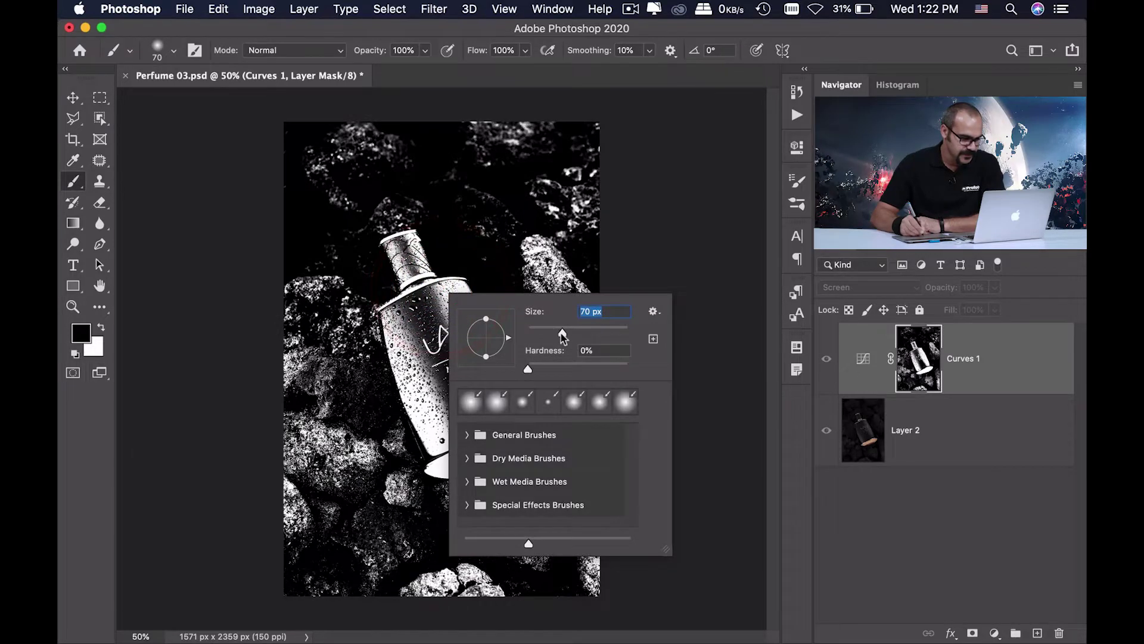
{"action": "left_click_drag", "start_coordinate": [563, 335], "coordinate": [575, 331]}
{"action": "left_click", "coordinate": [507, 369]}
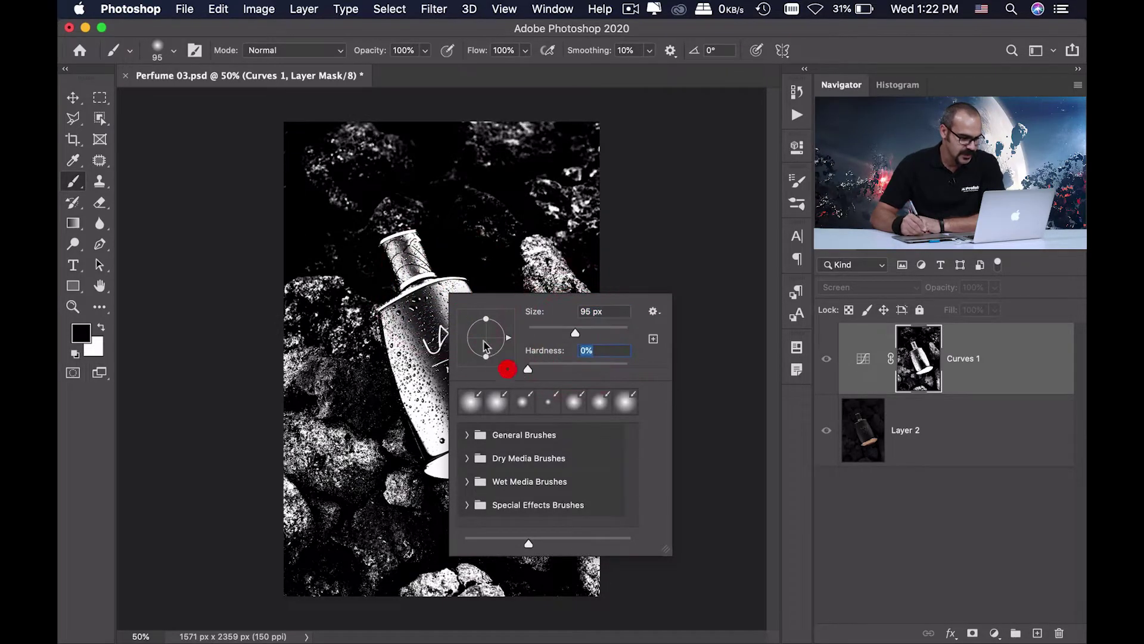
{"action": "left_click", "coordinate": [437, 295]}
{"action": "right_click", "coordinate": [448, 308]}
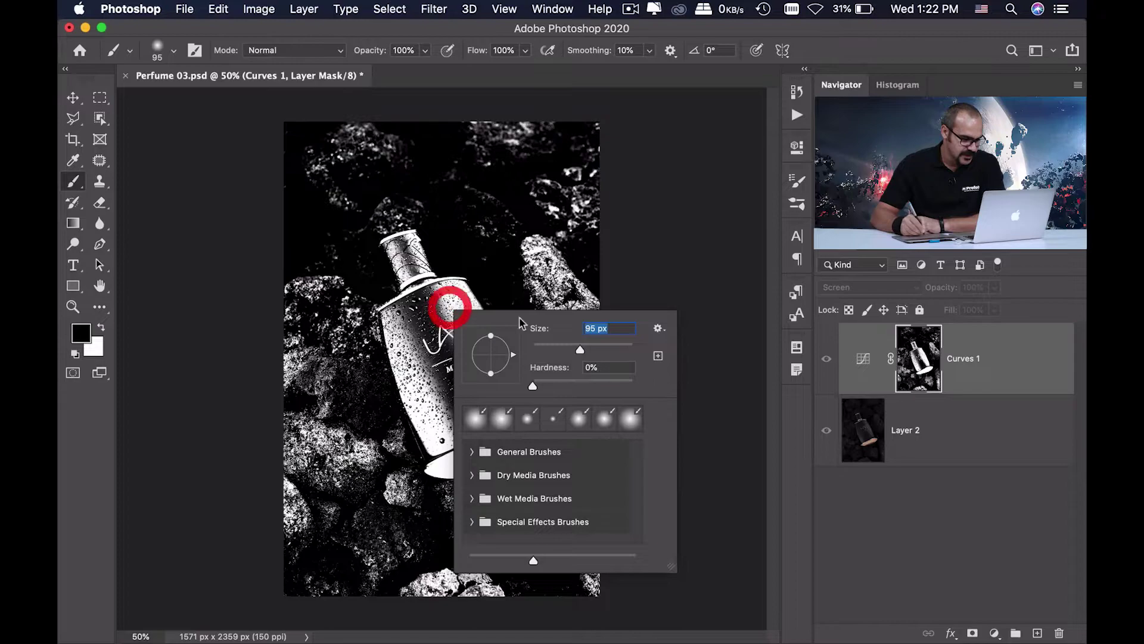
{"action": "left_click", "coordinate": [603, 347]}
{"action": "left_click", "coordinate": [431, 314]}
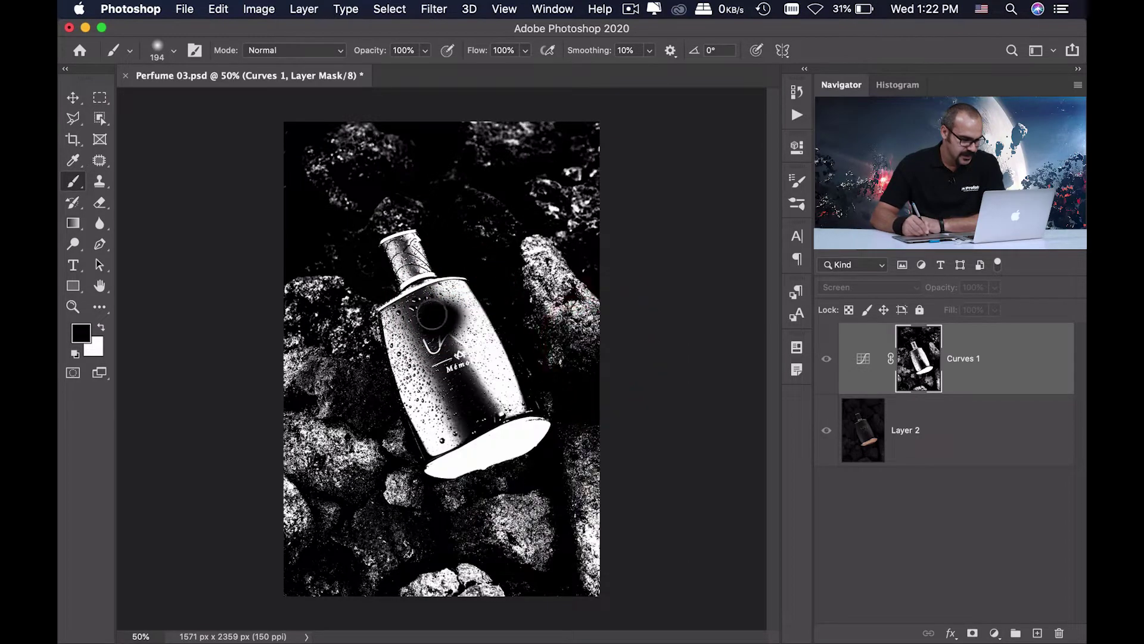
{"action": "mouse_move", "coordinate": [432, 314]}
{"action": "left_mouse_down"}
{"action": "mouse_move", "coordinate": [454, 309]}
{"action": "mouse_move", "coordinate": [415, 280]}
{"action": "mouse_move", "coordinate": [400, 248]}
{"action": "mouse_move", "coordinate": [531, 396]}
{"action": "mouse_move", "coordinate": [532, 435]}
{"action": "mouse_move", "coordinate": [476, 450]}
{"action": "mouse_move", "coordinate": [485, 401]}
{"action": "mouse_move", "coordinate": [438, 369]}
{"action": "mouse_move", "coordinate": [410, 311]}
{"action": "mouse_move", "coordinate": [401, 332]}
{"action": "mouse_move", "coordinate": [444, 431]}
{"action": "mouse_move", "coordinate": [432, 411]}
{"action": "mouse_move", "coordinate": [434, 463]}
{"action": "mouse_move", "coordinate": [449, 470]}
{"action": "mouse_move", "coordinate": [454, 379]}
{"action": "mouse_move", "coordinate": [473, 342]}
{"action": "mouse_move", "coordinate": [393, 388]}
{"action": "mouse_move", "coordinate": [383, 373]}
{"action": "mouse_move", "coordinate": [416, 400]}
{"action": "mouse_move", "coordinate": [447, 459]}
{"action": "mouse_move", "coordinate": [501, 427]}
{"action": "mouse_move", "coordinate": [427, 329]}
{"action": "mouse_move", "coordinate": [418, 288]}
{"action": "mouse_move", "coordinate": [485, 301]}
{"action": "mouse_move", "coordinate": [409, 378]}
{"action": "left_mouse_up"}
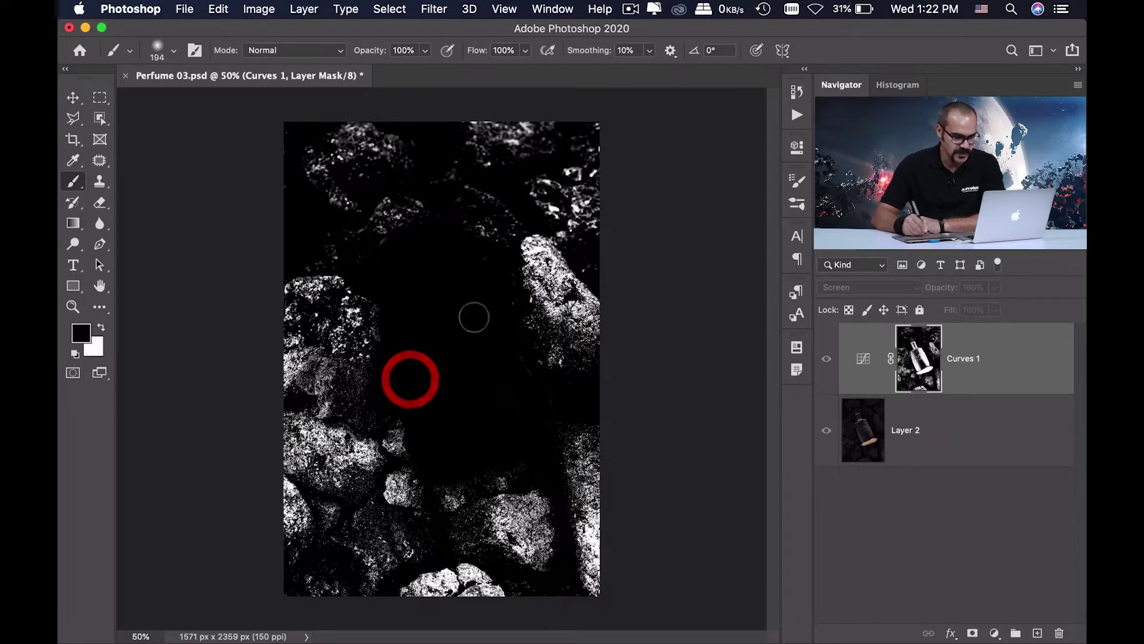
Return from the mask view to the full image and compare it with the Curves 1 layer hidden and shown
{"action": "left_click", "coordinate": [863, 359]}
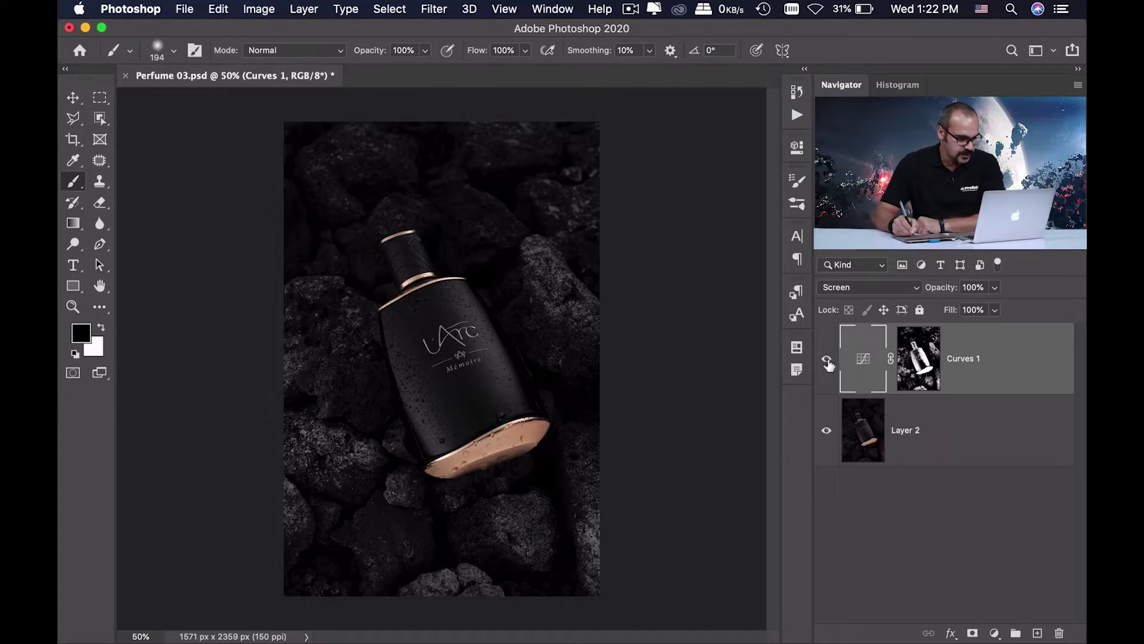
{"action": "left_click", "coordinate": [827, 360]}
{"action": "left_click", "coordinate": [826, 360]}
{"action": "left_click", "coordinate": [826, 359]}
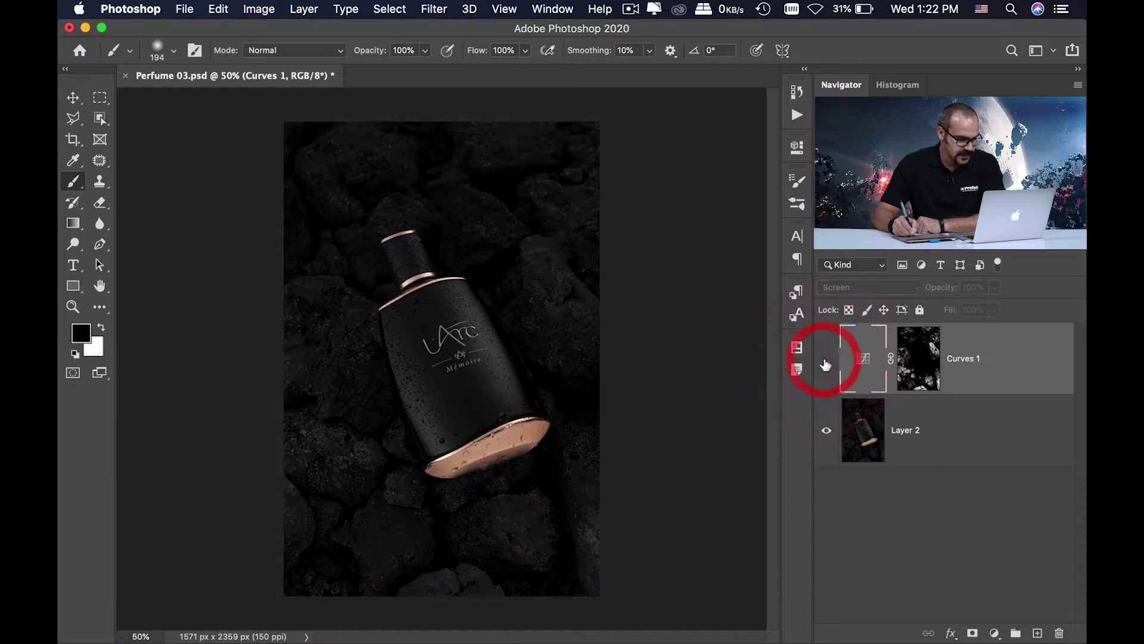
{"action": "left_click", "coordinate": [827, 359]}
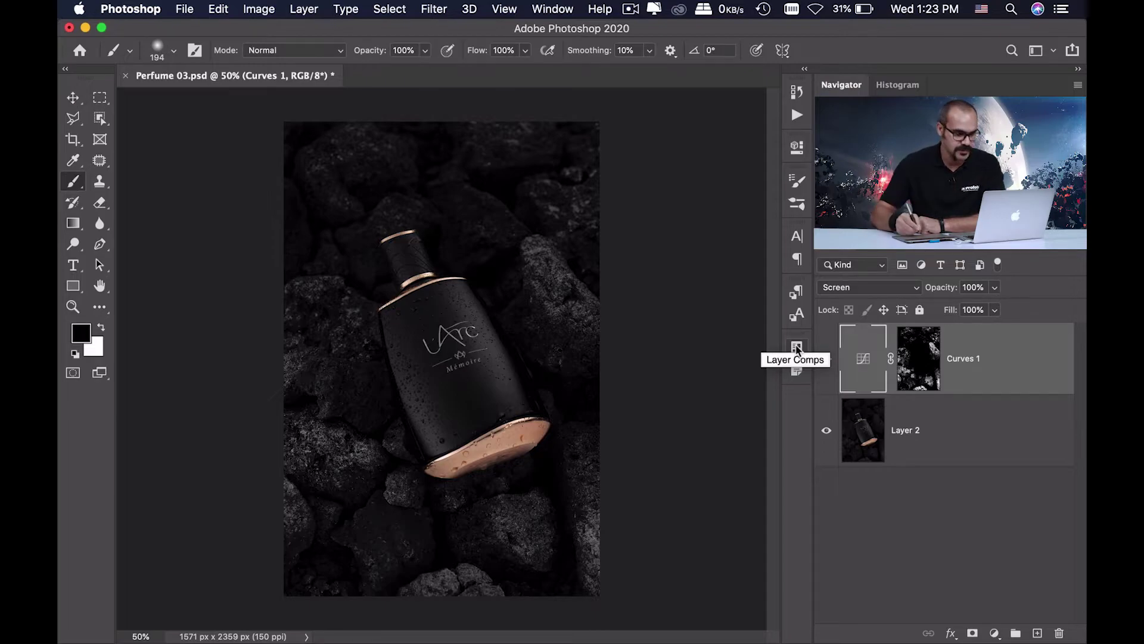
Examine at about 412% how the brightened highlights blend into the rock to the right of the bottle
{"action": "left_click", "coordinate": [73, 307]}
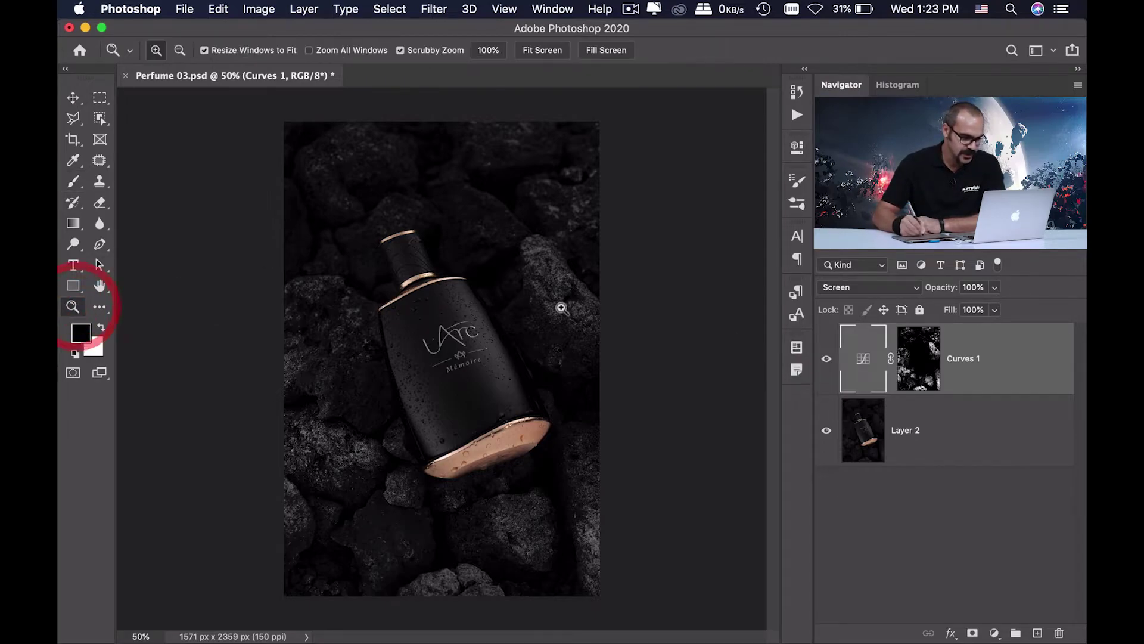
{"action": "left_click_drag", "start_coordinate": [523, 306], "coordinate": [632, 367]}
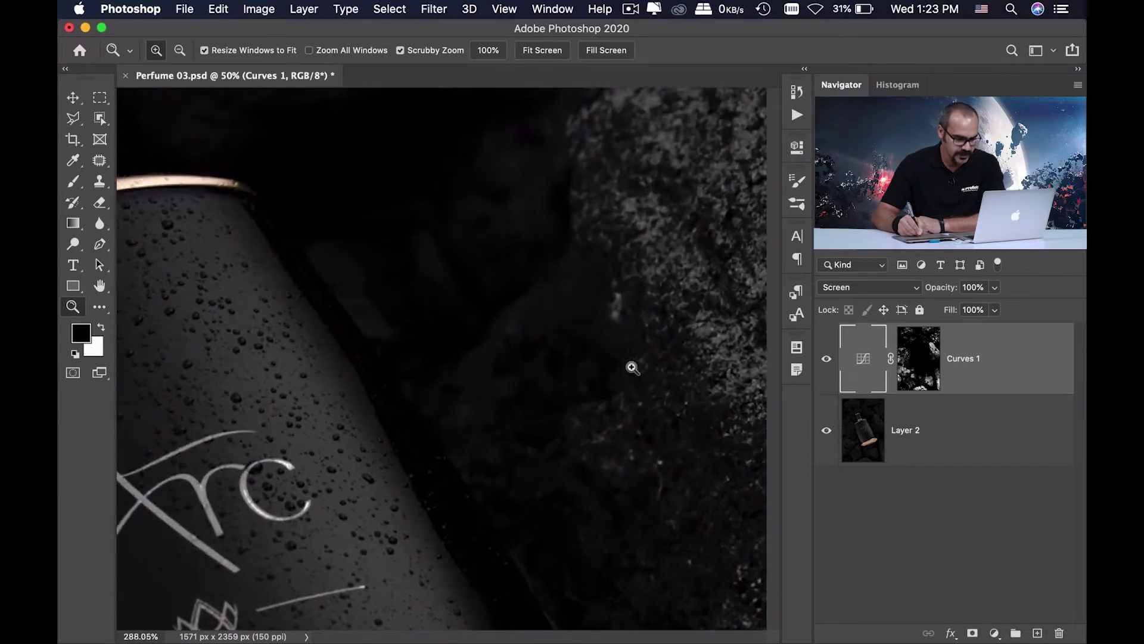
{"action": "left_click_drag", "start_coordinate": [684, 332], "coordinate": [564, 303]}
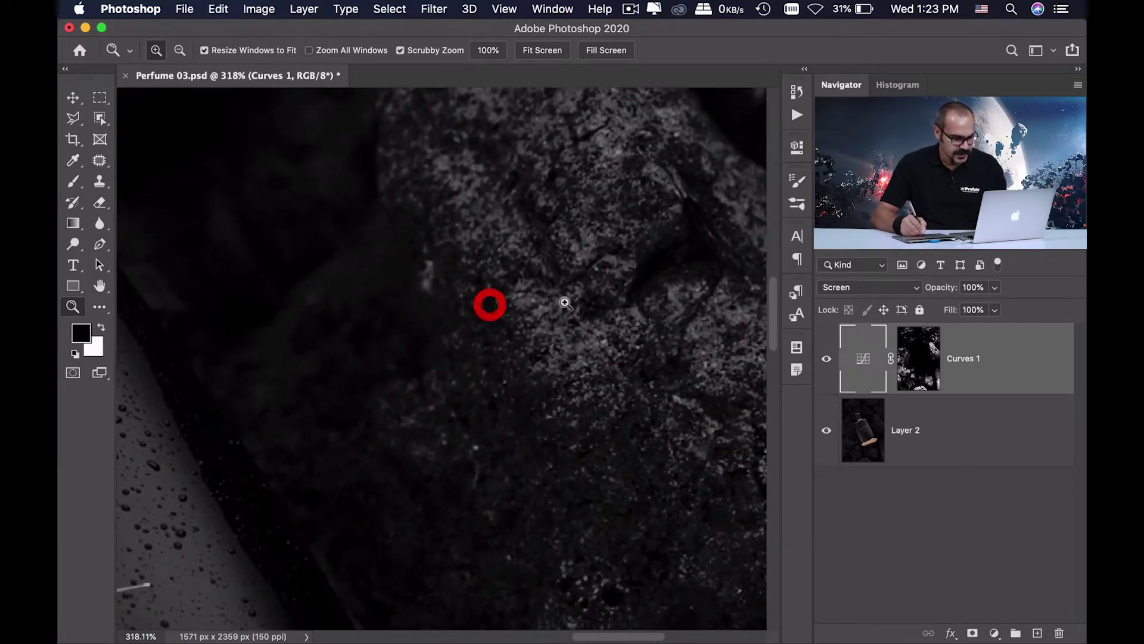
{"action": "left_click_drag", "start_coordinate": [485, 298], "coordinate": [565, 311]}
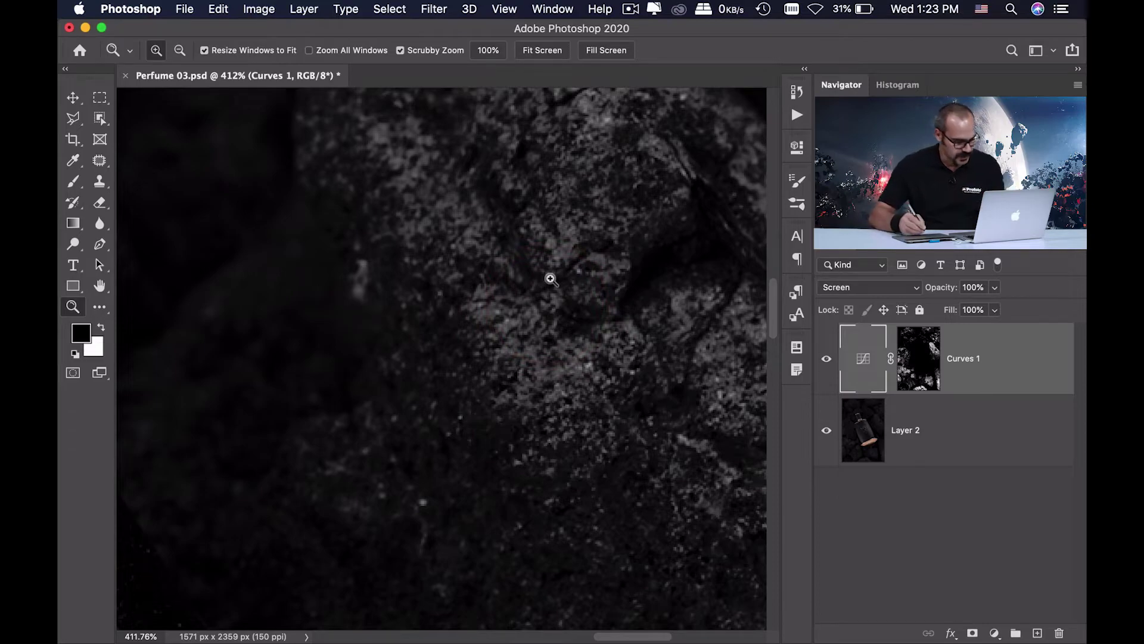
{"action": "left_click", "coordinate": [918, 358], "text": "alt"}
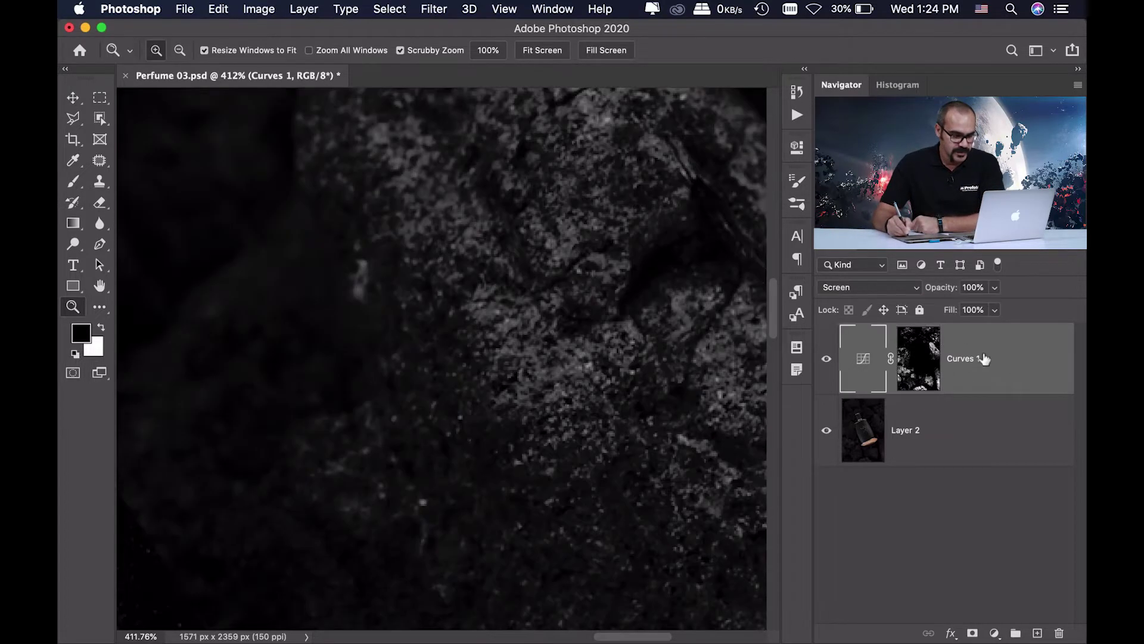
{"action": "key", "text": "super+2"}
Open the blending options of the Curves 1 layer and move the dialog so the rock highlights stay in view
{"action": "double_click", "coordinate": [1008, 362]}
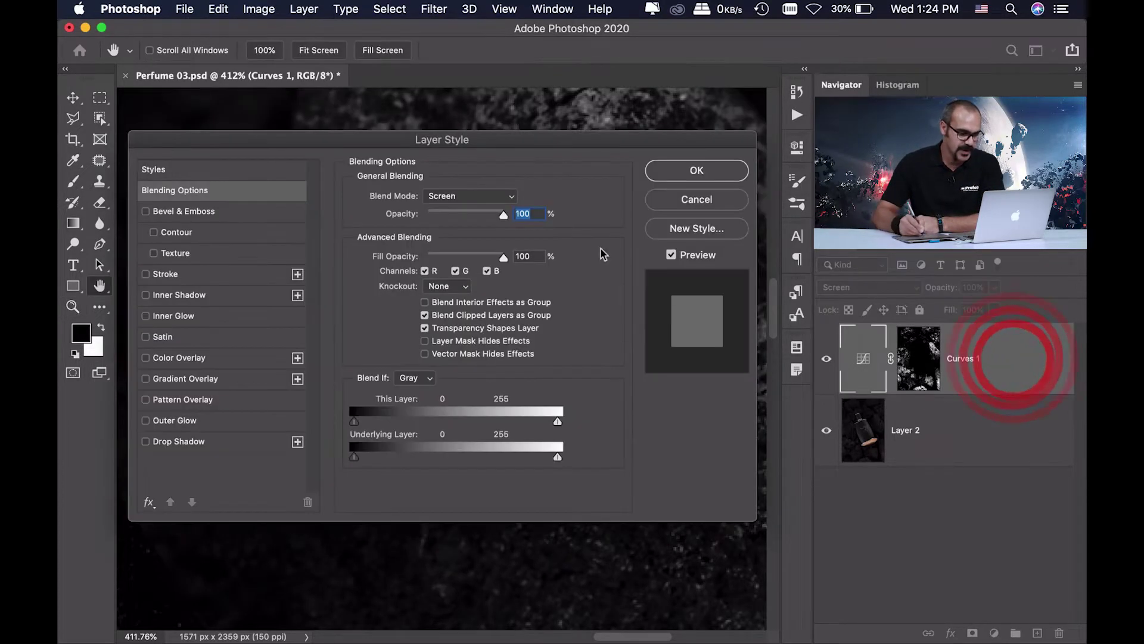
{"action": "left_click_drag", "start_coordinate": [551, 134], "coordinate": [564, 134]}
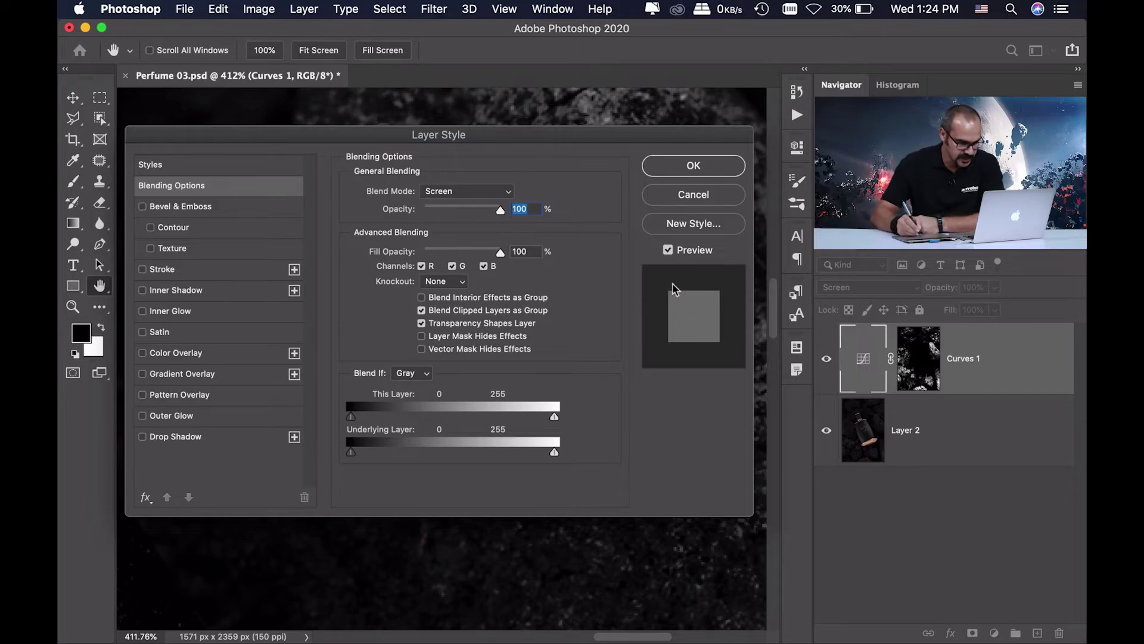
{"action": "left_click_drag", "start_coordinate": [564, 139], "coordinate": [579, 248]}
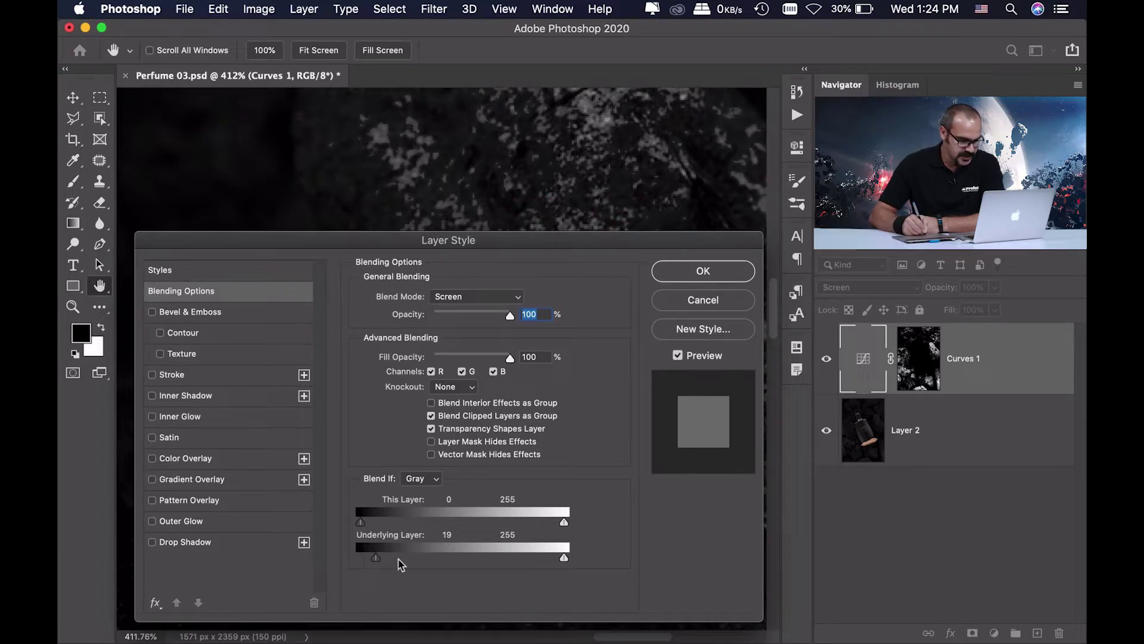
Try out the Underlying Layer sliders of Blend If and set the unsplit black slider to 36
{"action": "left_click", "coordinate": [316, 561]}
{"action": "left_click_drag", "start_coordinate": [562, 558], "coordinate": [614, 554]}
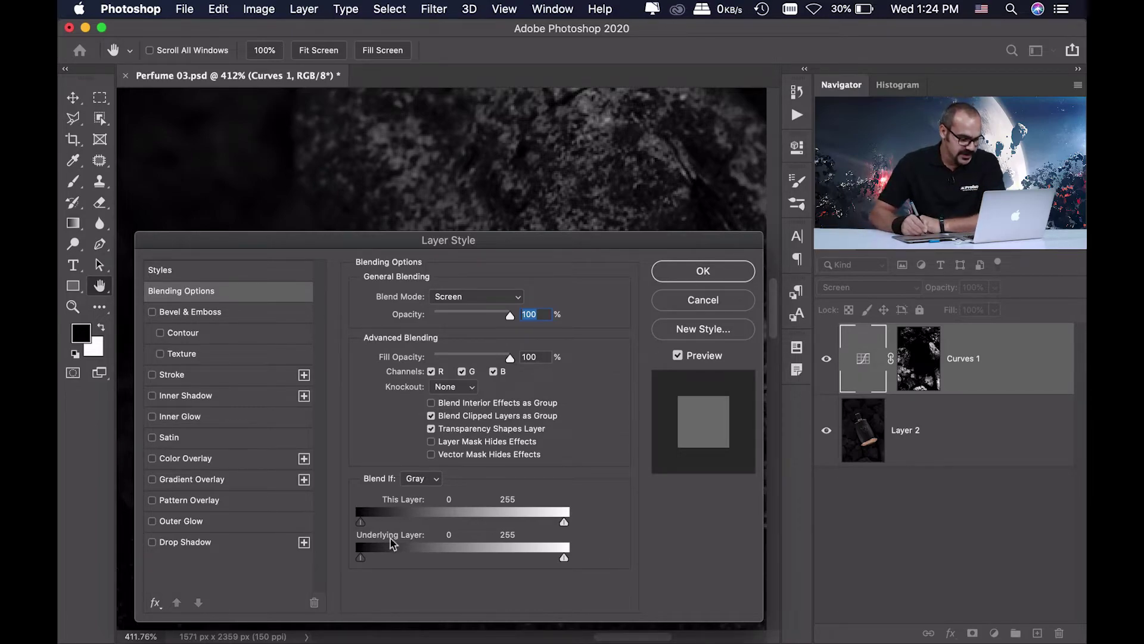
{"action": "left_click_drag", "start_coordinate": [363, 560], "coordinate": [390, 561]}
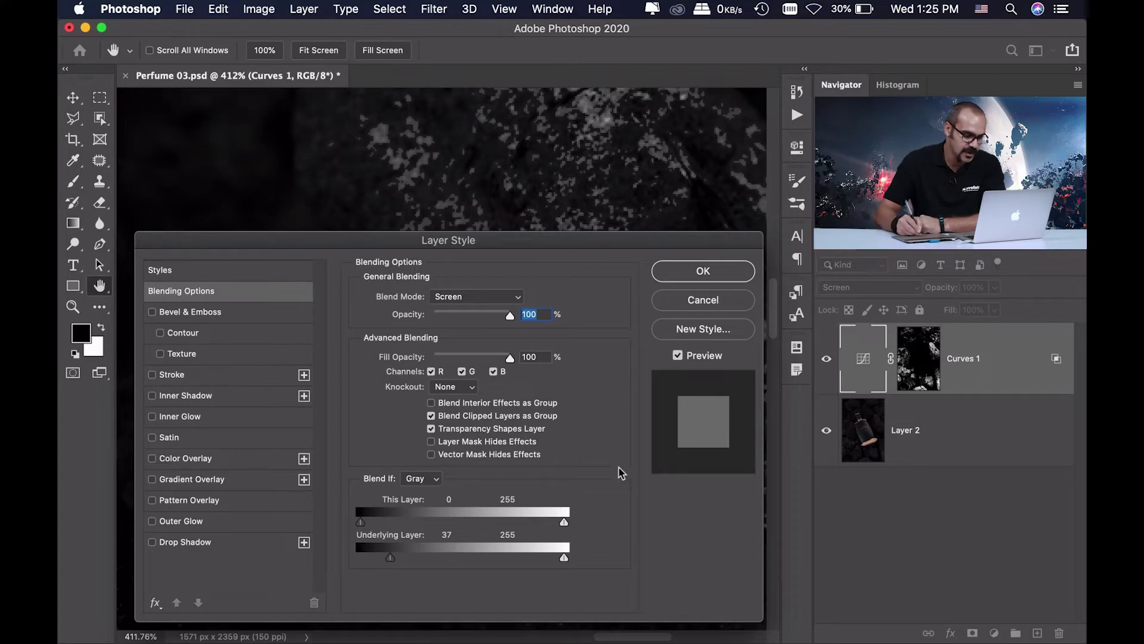
{"action": "mouse_move", "coordinate": [396, 557]}
{"action": "left_mouse_down"}
{"action": "mouse_move", "coordinate": [369, 561]}
{"action": "mouse_move", "coordinate": [390, 558]}
{"action": "left_mouse_up"}
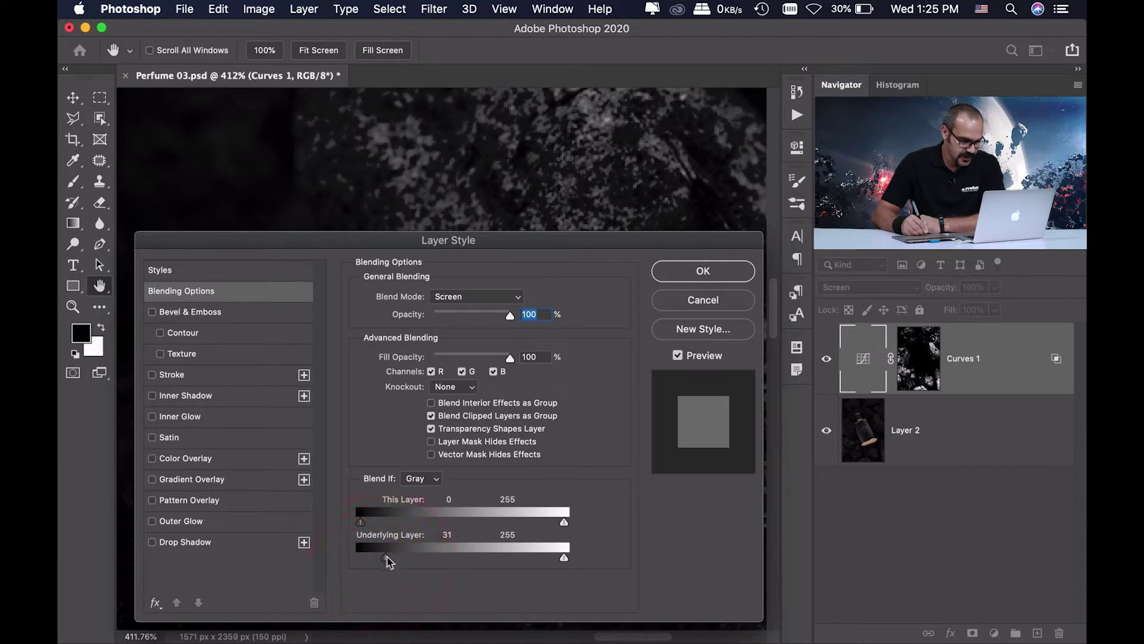
{"action": "left_click", "coordinate": [389, 558]}
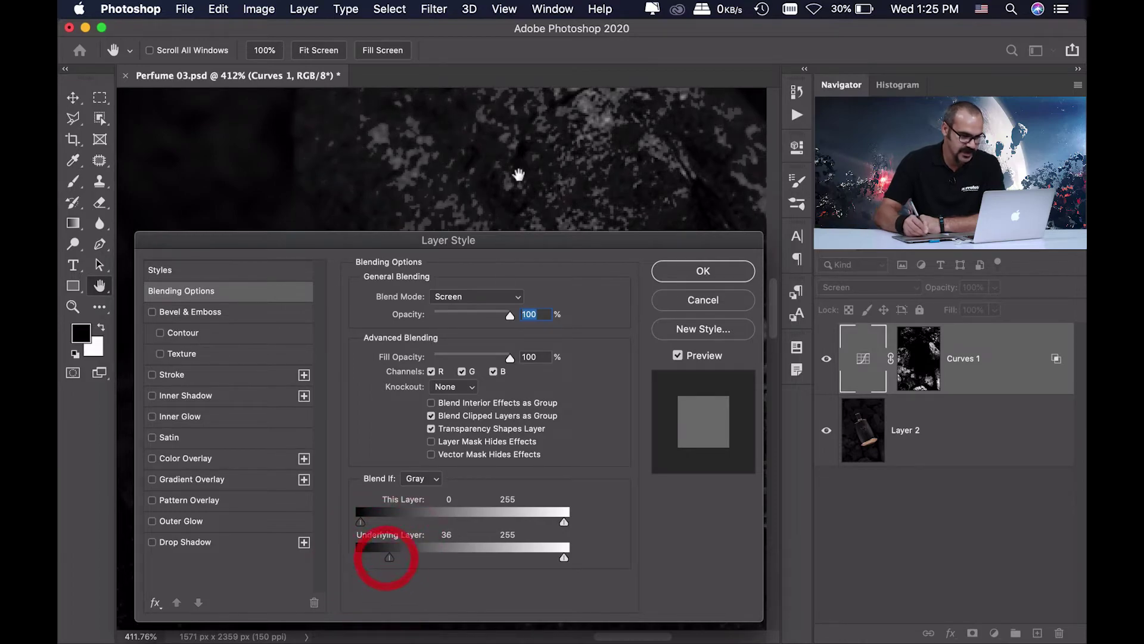
{"action": "left_click", "coordinate": [484, 152]}
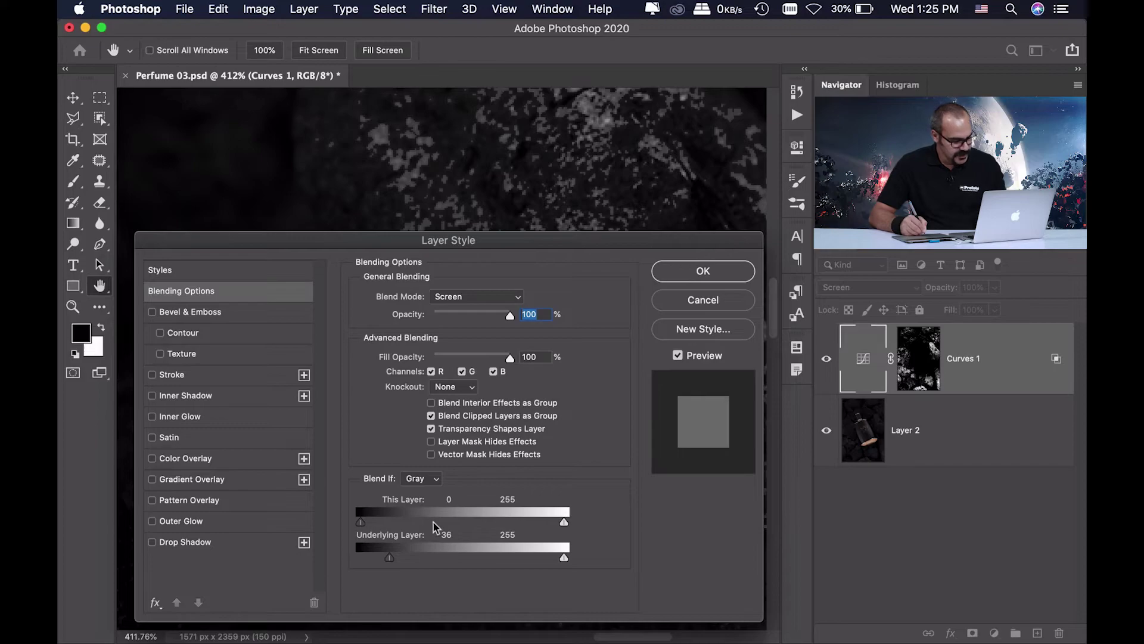
{"action": "key", "text": "alt"}
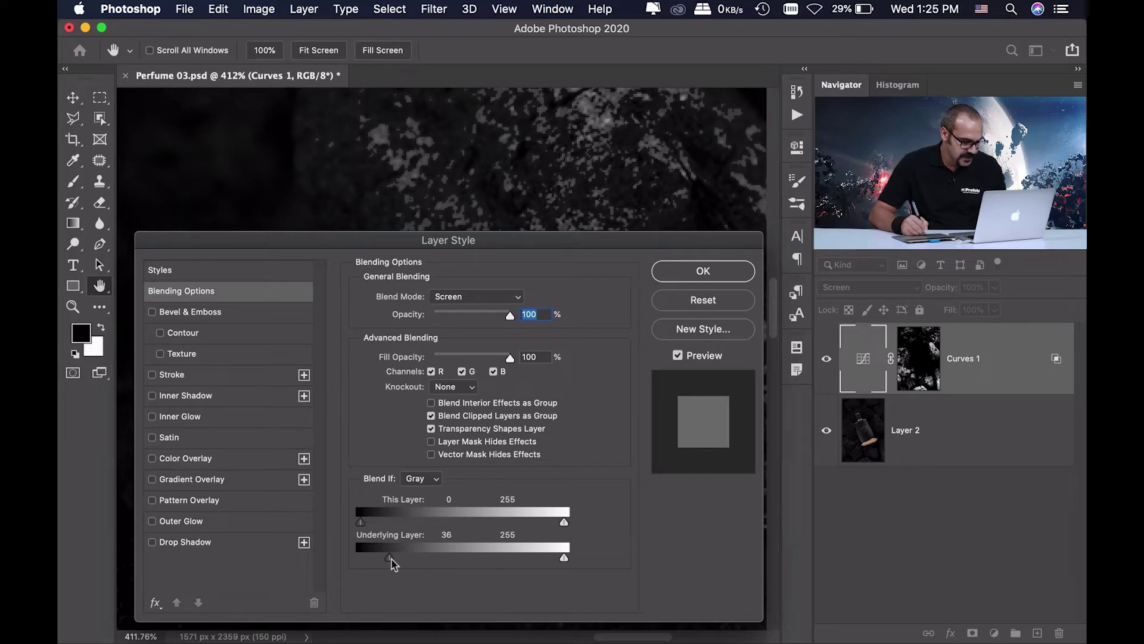
Split the Underlying Layer black slider to 14 / 59 for a gradual transition and apply the blending options
{"action": "left_click_drag", "start_coordinate": [392, 559], "coordinate": [416, 563]}
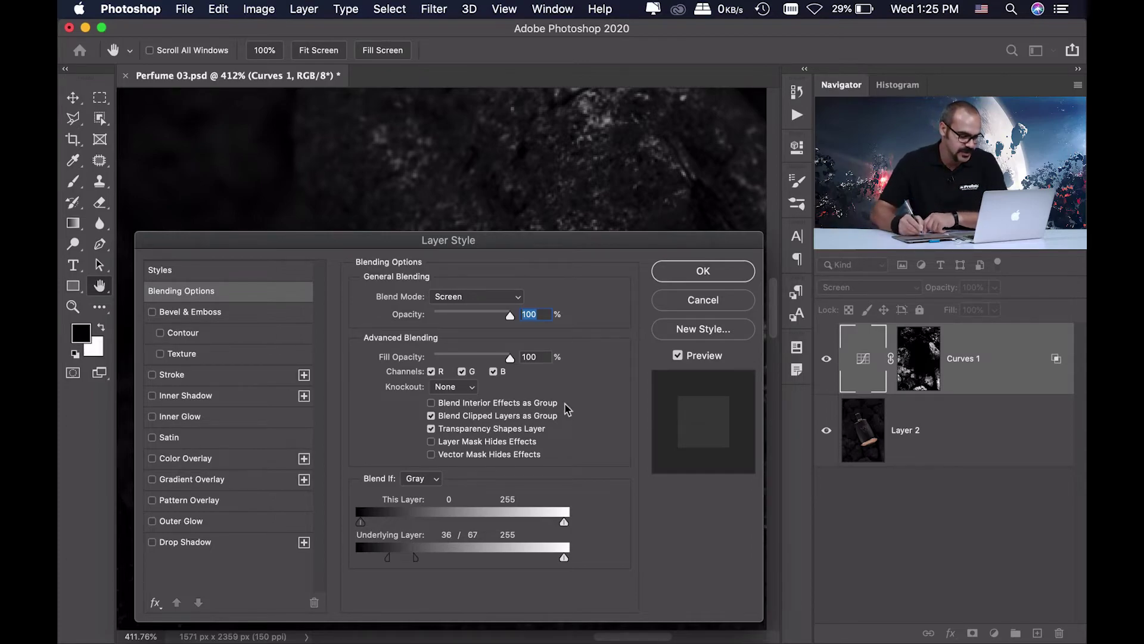
{"action": "mouse_move", "coordinate": [387, 558]}
{"action": "left_mouse_down"}
{"action": "mouse_move", "coordinate": [371, 567]}
{"action": "mouse_move", "coordinate": [408, 558]}
{"action": "left_mouse_up"}
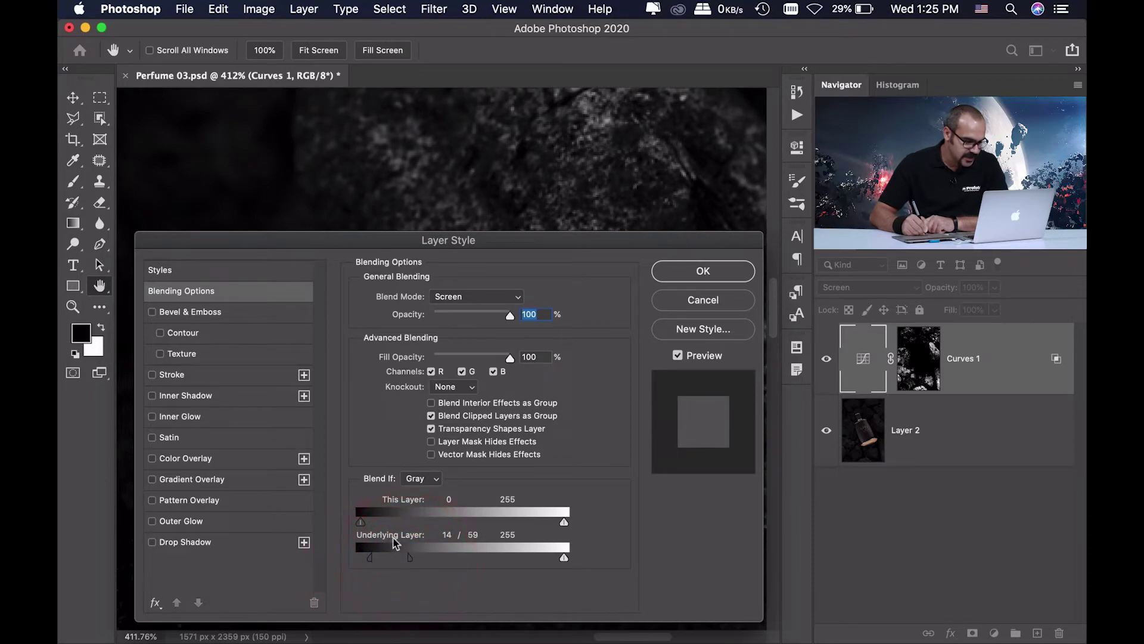
{"action": "left_click", "coordinate": [714, 271]}
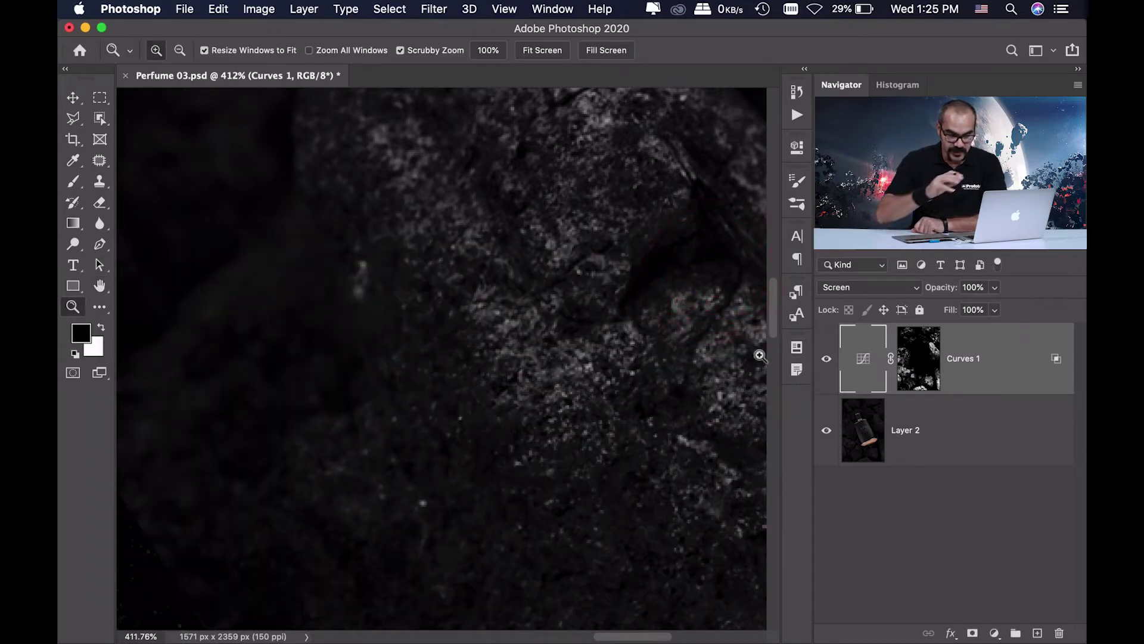
Compare the magnified rock texture with the Curves 1 layer hidden and shown
{"action": "left_click", "coordinate": [827, 358]}
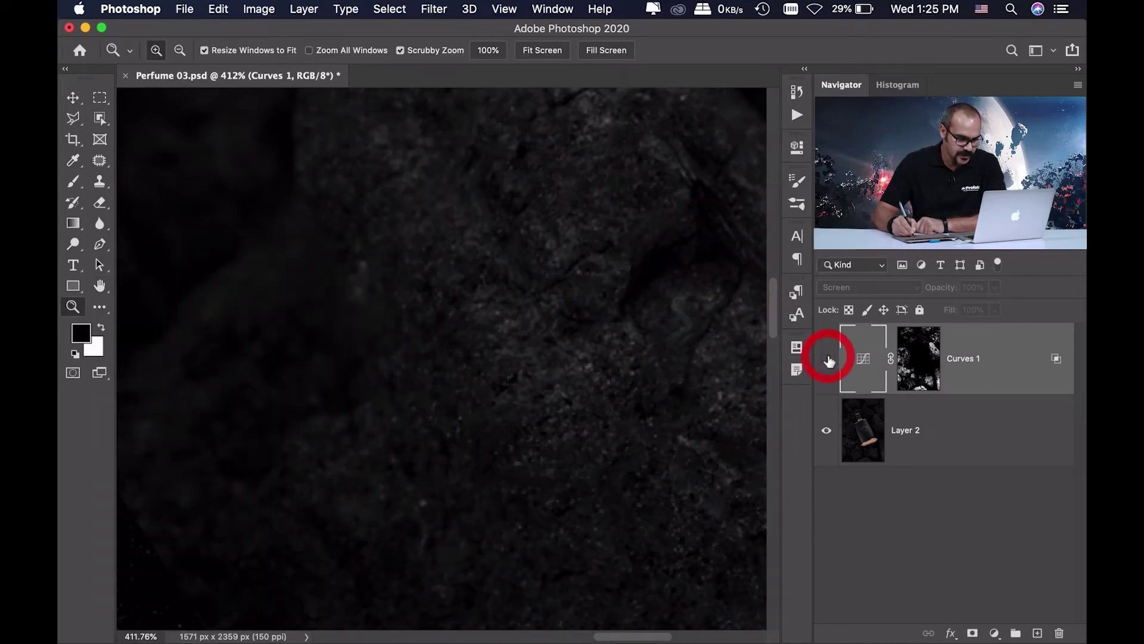
{"action": "left_click", "coordinate": [826, 358]}
{"action": "left_click", "coordinate": [827, 358]}
{"action": "left_click", "coordinate": [827, 358]}
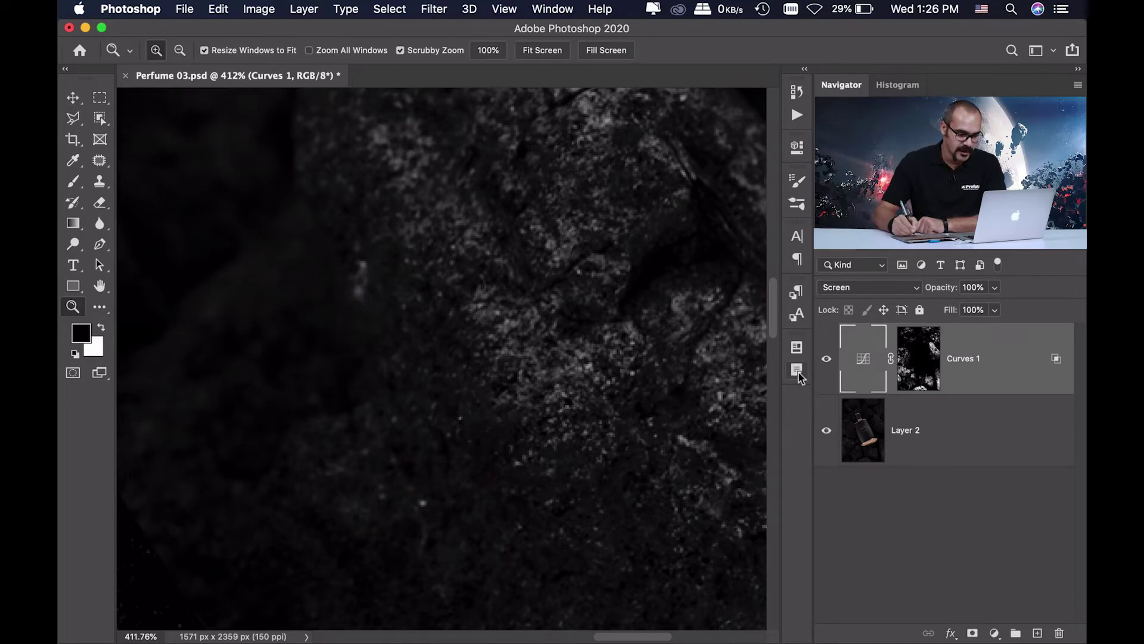
{"action": "left_click", "coordinate": [829, 360]}
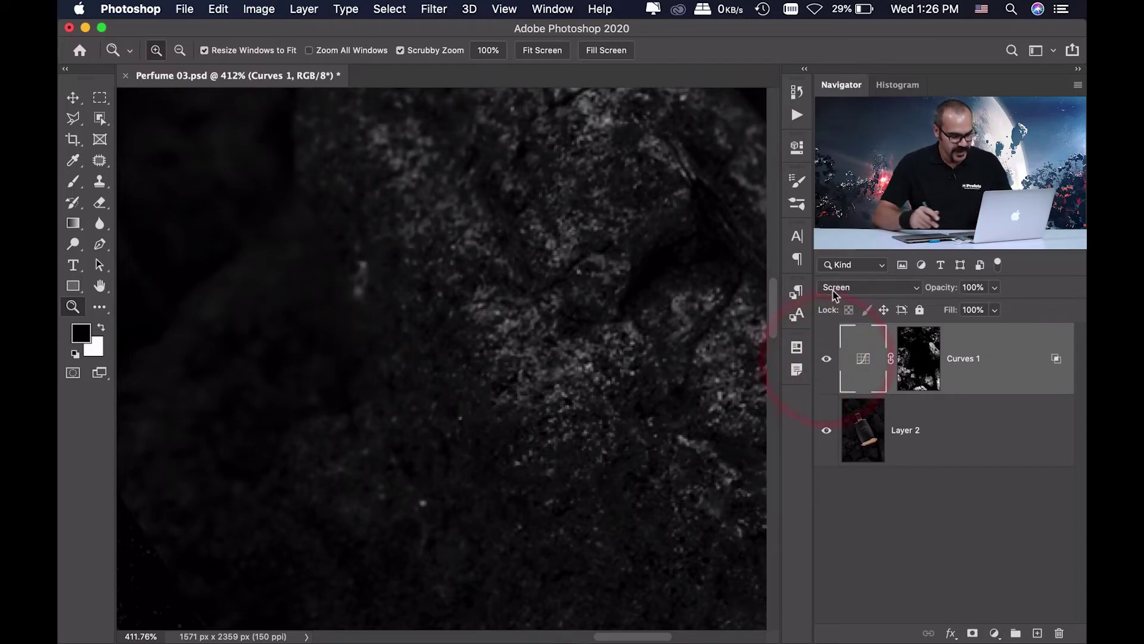
Compare the whole picture with the blended Curves 1 layer hidden and shown
{"action": "key", "text": "super+0"}
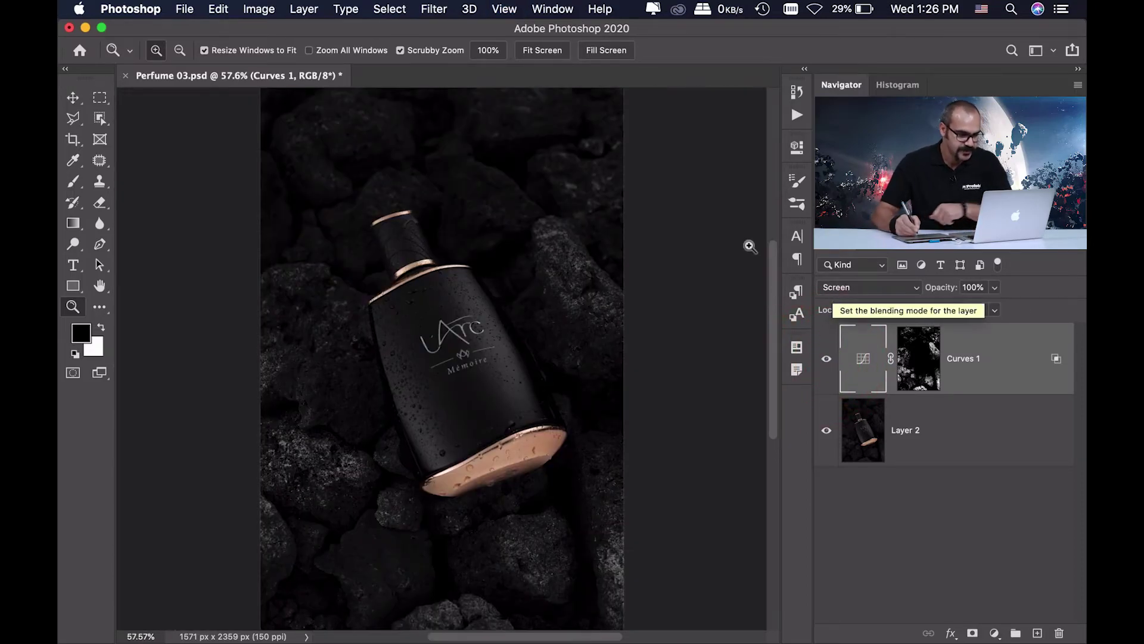
{"action": "left_click", "coordinate": [827, 360]}
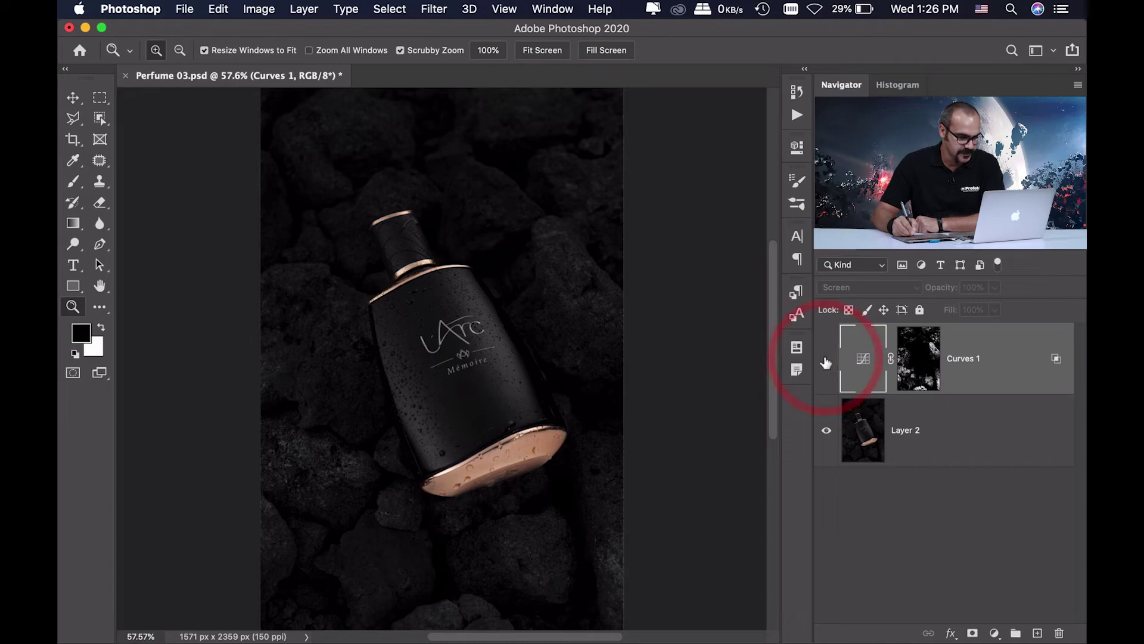
{"action": "left_click", "coordinate": [827, 360]}
{"action": "left_click", "coordinate": [827, 360]}
{"action": "left_click", "coordinate": [826, 360]}
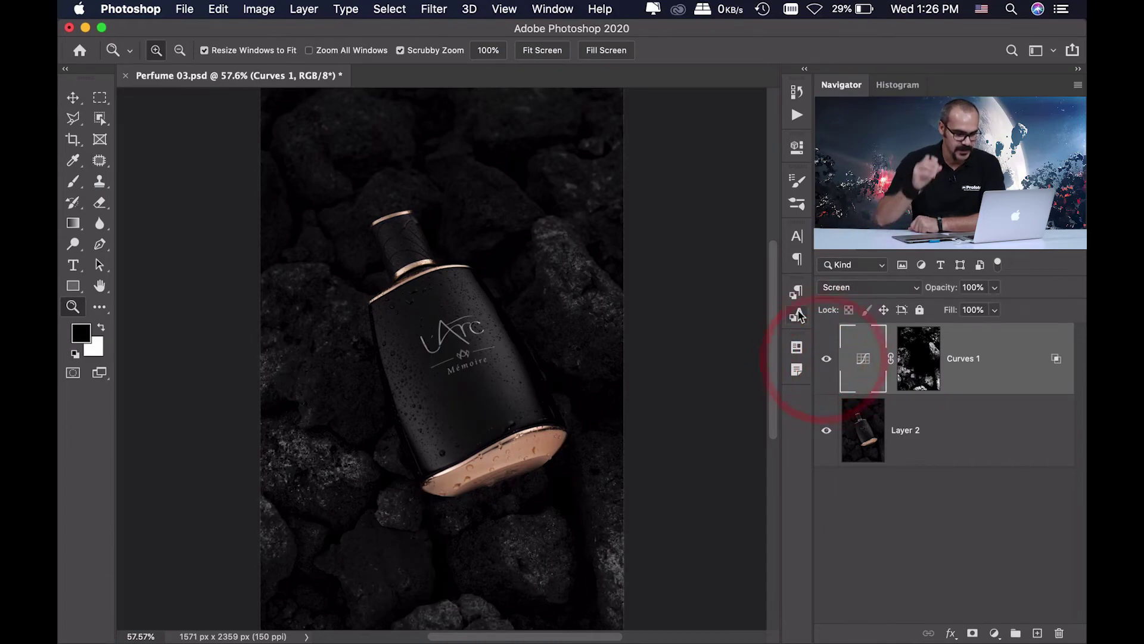